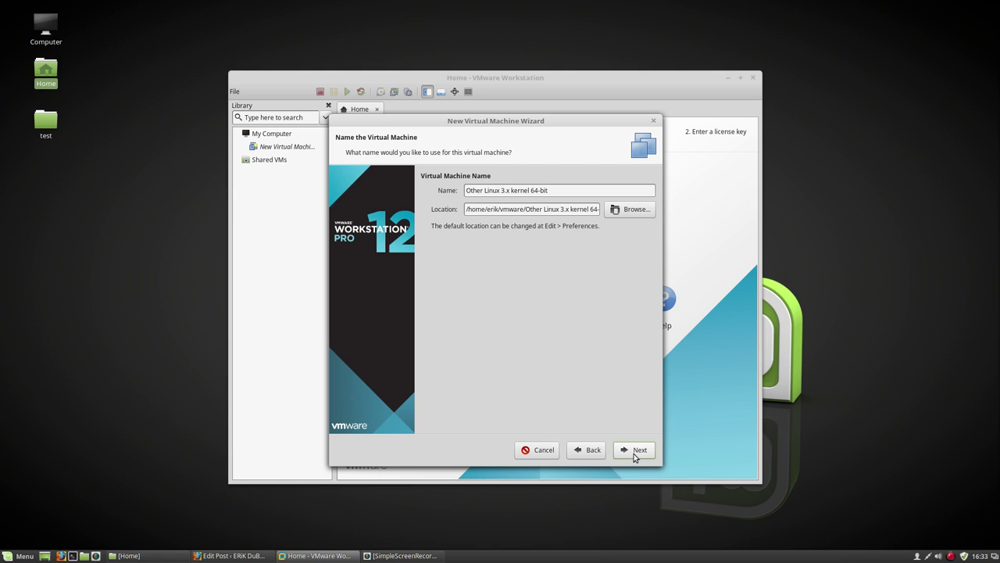
# Step: Name the virtual machine 'Mate 18', give it a 15 GB maximum disk, and open Customize Hardware
pyautogui.moveTo(557, 190); pyautogui.dragTo(416, 189)
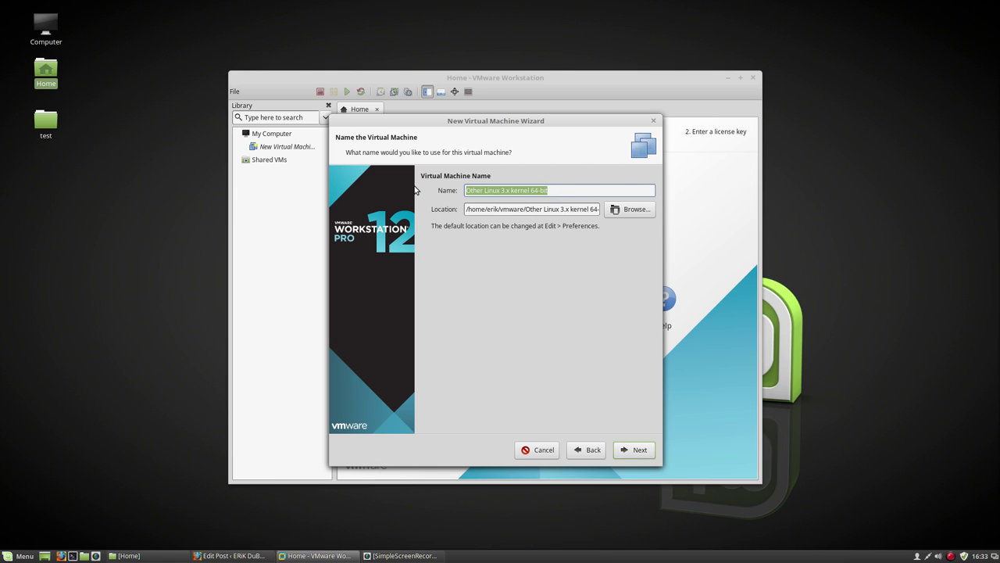
pyautogui.write('Mate 18')
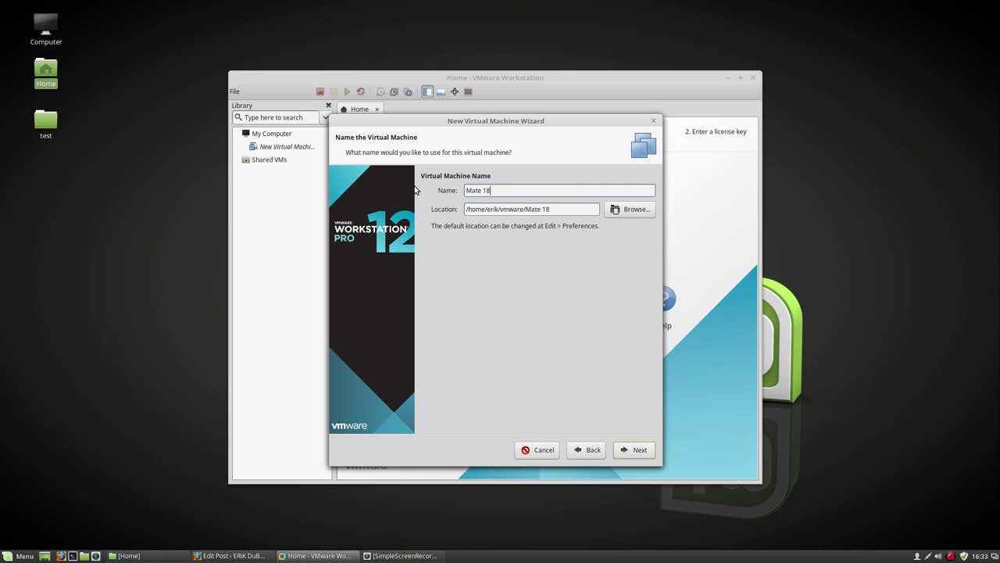
pyautogui.click(636, 449)
pyautogui.scroll(4, 557, 222)
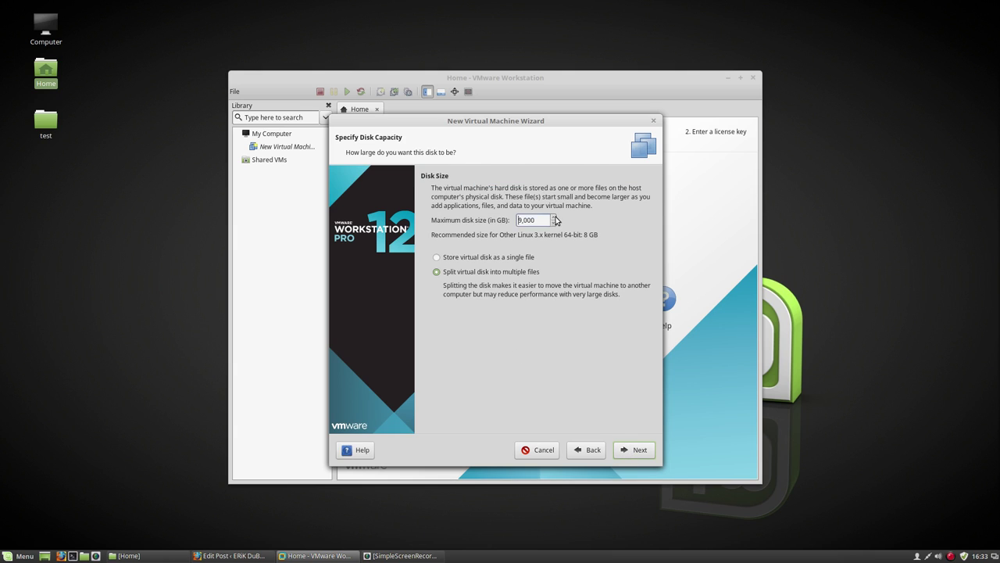
pyautogui.scroll(1, 555, 222)
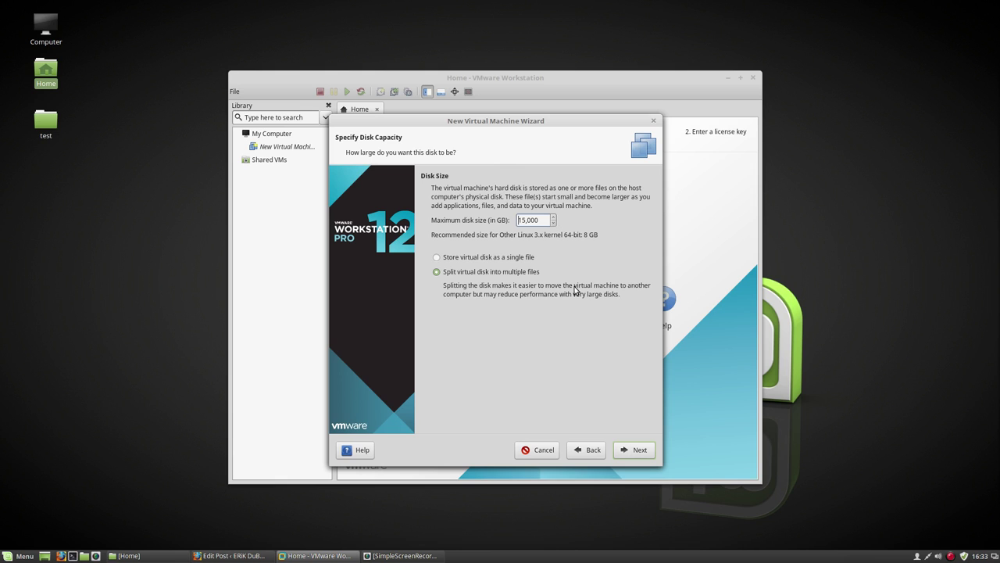
pyautogui.click(636, 451)
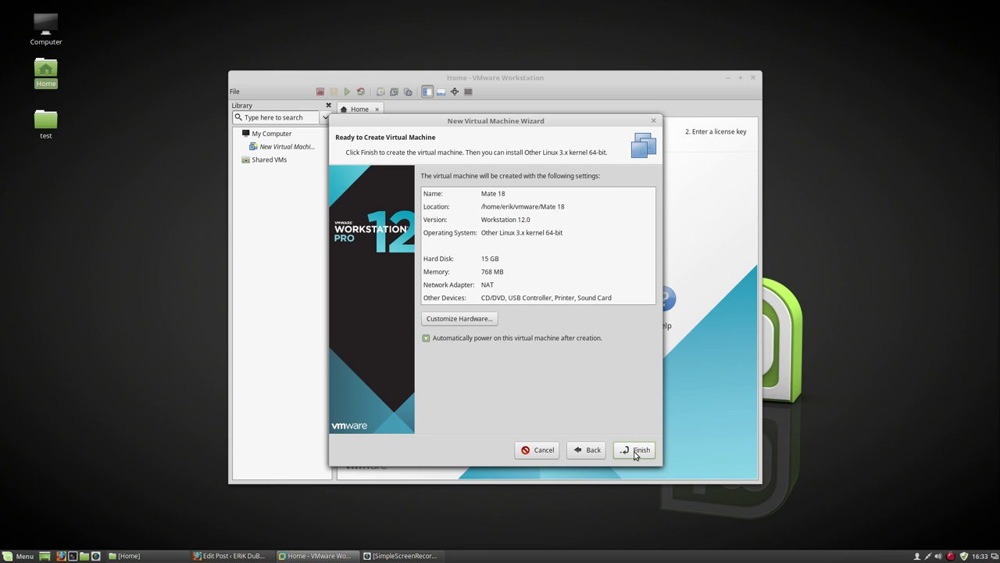
pyautogui.click(479, 320)
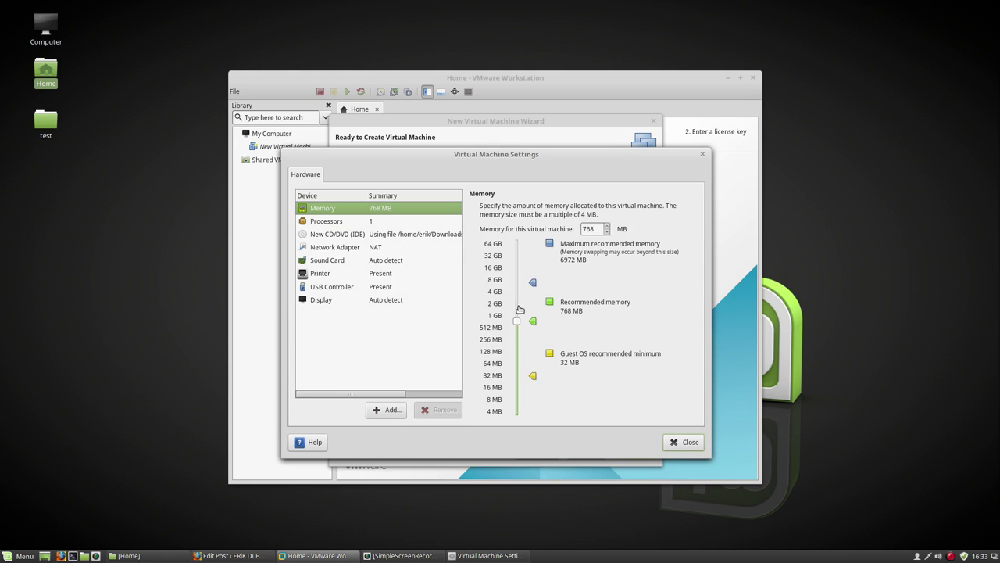
# Step: Set memory to 4000 MB and processors to 1 with 4 cores per processor
pyautogui.moveTo(595, 231); pyautogui.dragTo(568, 229)
pyautogui.write('4000')
pyautogui.click(356, 222)
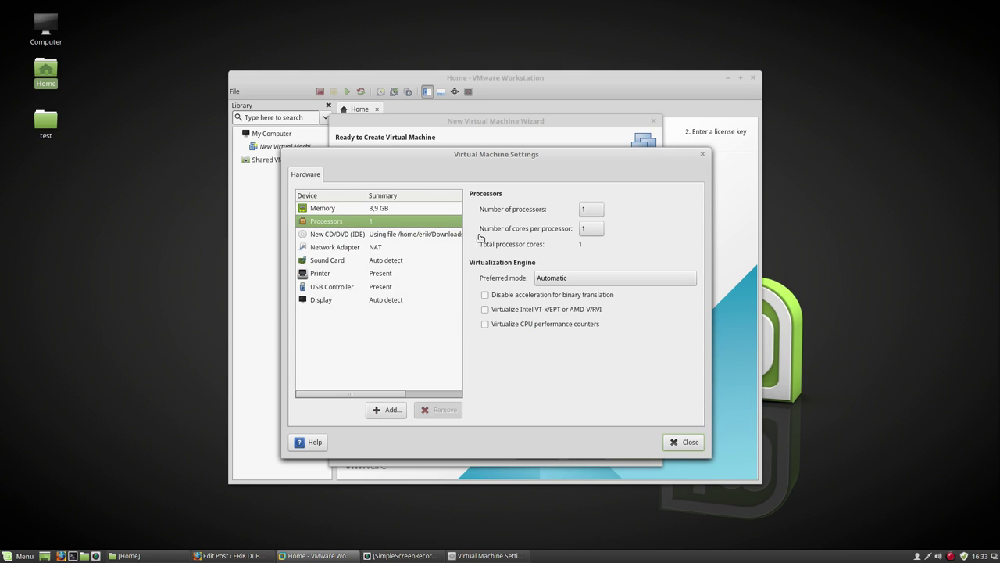
pyautogui.click(590, 211)
pyautogui.click(592, 237)
pyautogui.click(591, 209)
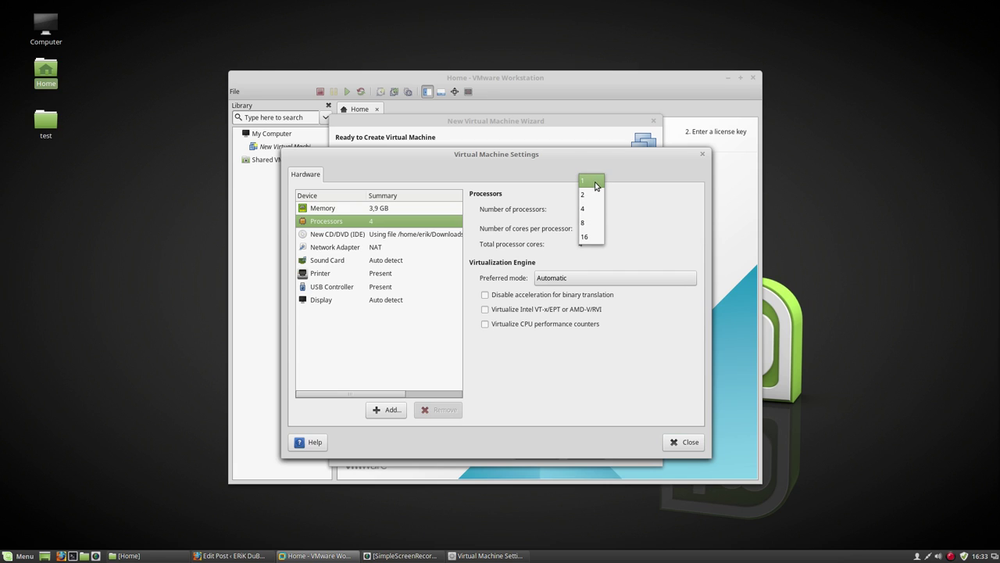
pyautogui.click(596, 184)
pyautogui.click(594, 227)
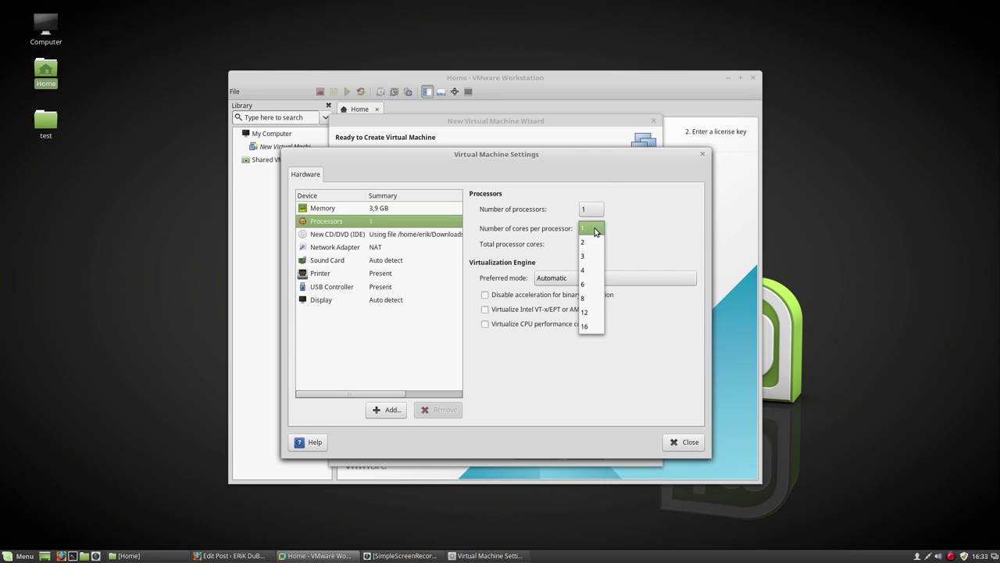
pyautogui.click(595, 268)
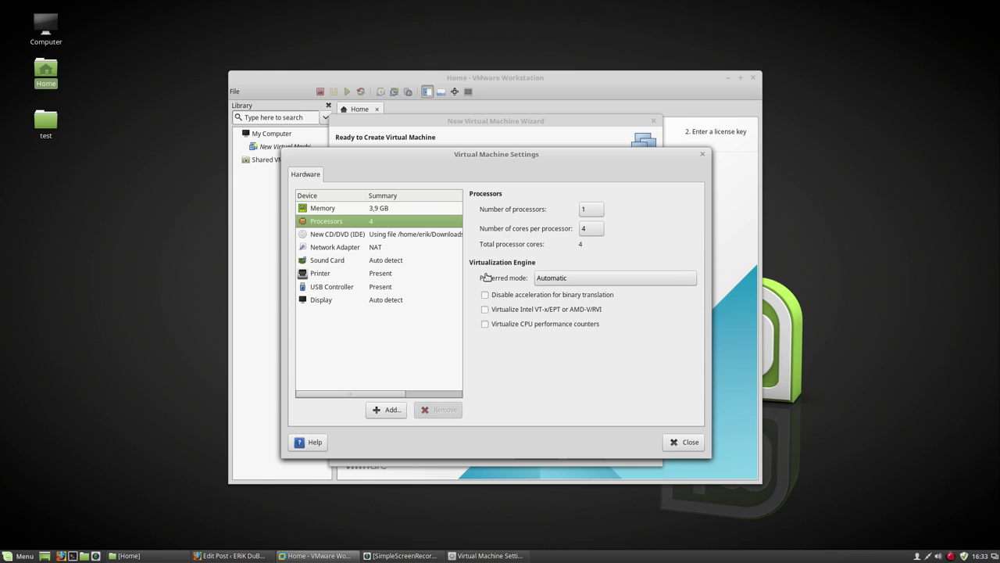
# Step: Review the CD/DVD, network, sound, printer, USB and display settings, then close the hardware settings
pyautogui.click(329, 234)
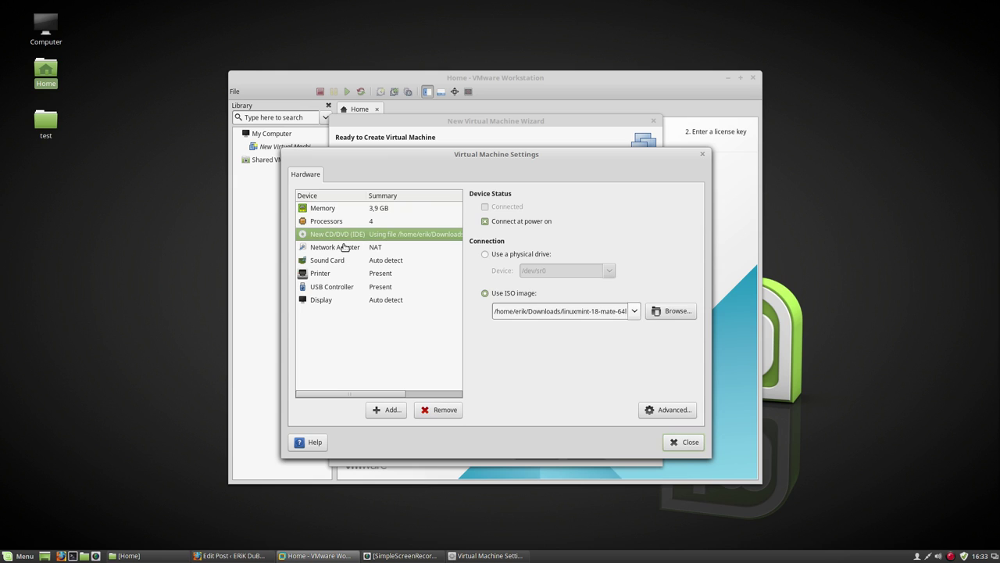
pyautogui.click(345, 247)
pyautogui.click(340, 260)
pyautogui.click(337, 273)
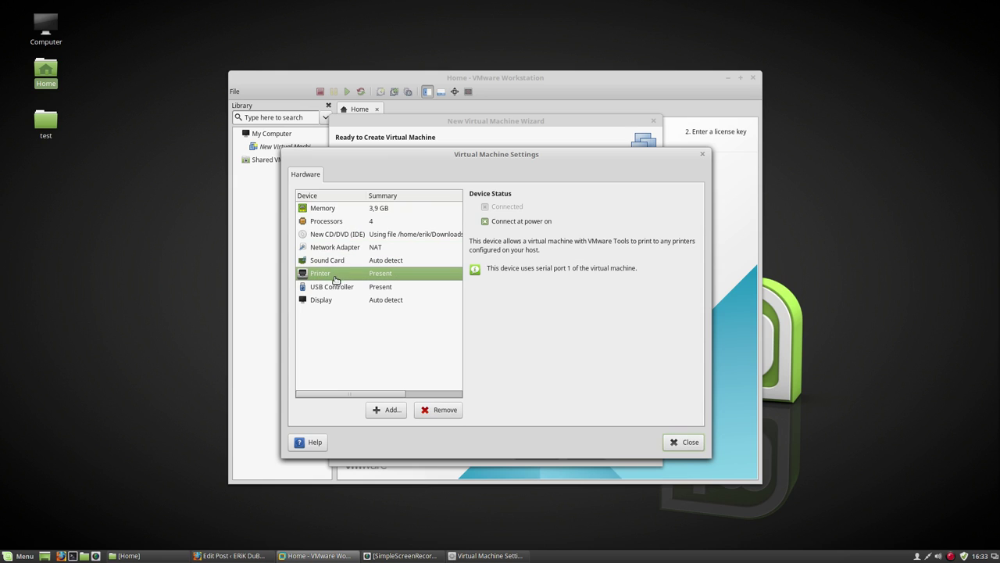
pyautogui.click(334, 287)
pyautogui.click(330, 303)
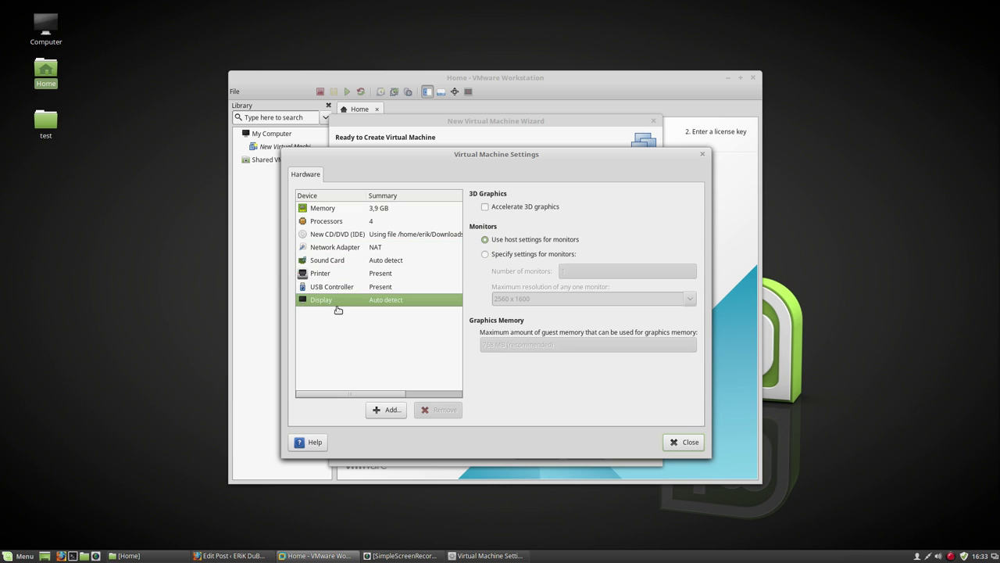
pyautogui.click(687, 442)
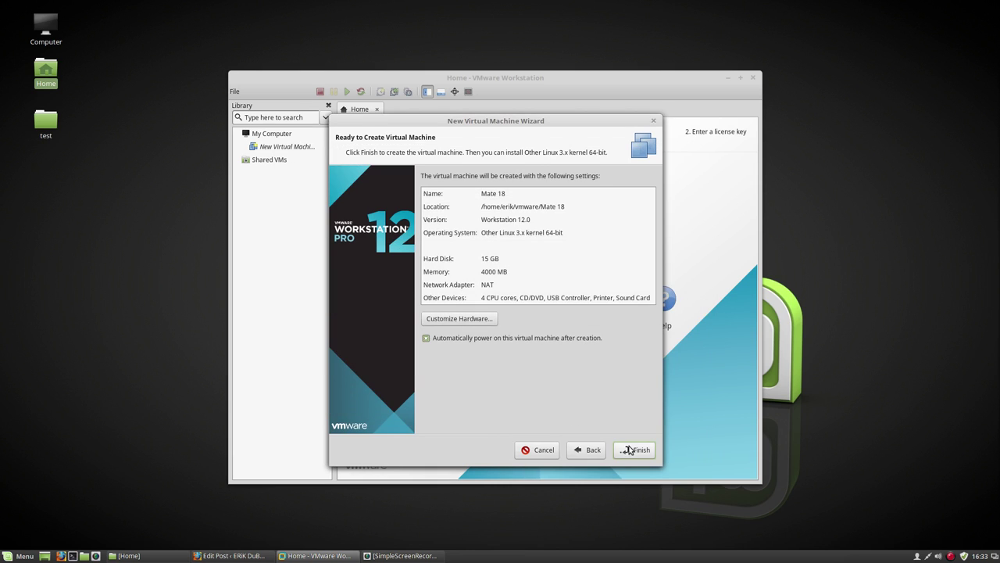
# Step: Finish creating Mate 18 and boot it from the disc's boot menu into the Linux Mint live session
pyautogui.click(634, 449)
pyautogui.click(642, 444)
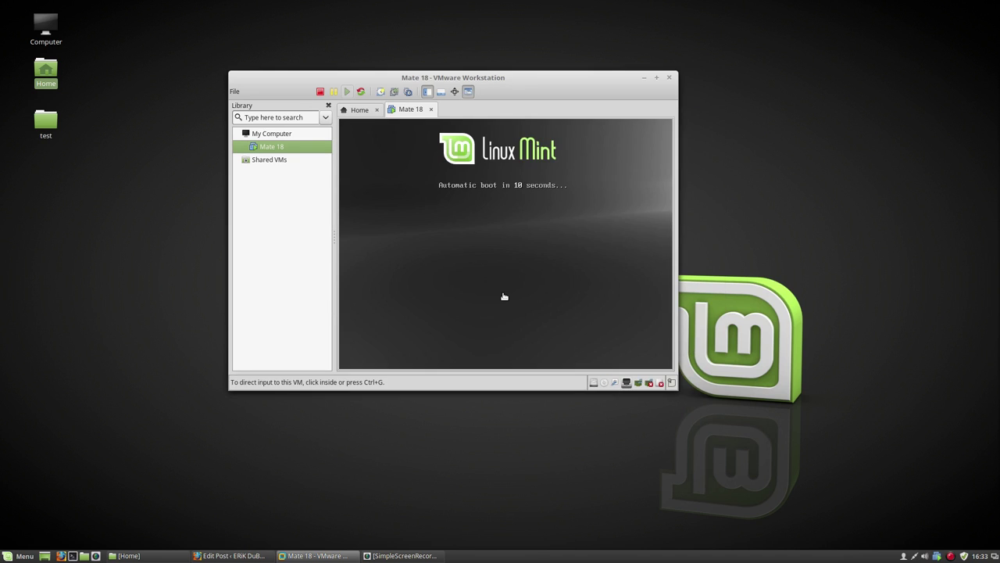
pyautogui.click(509, 209)
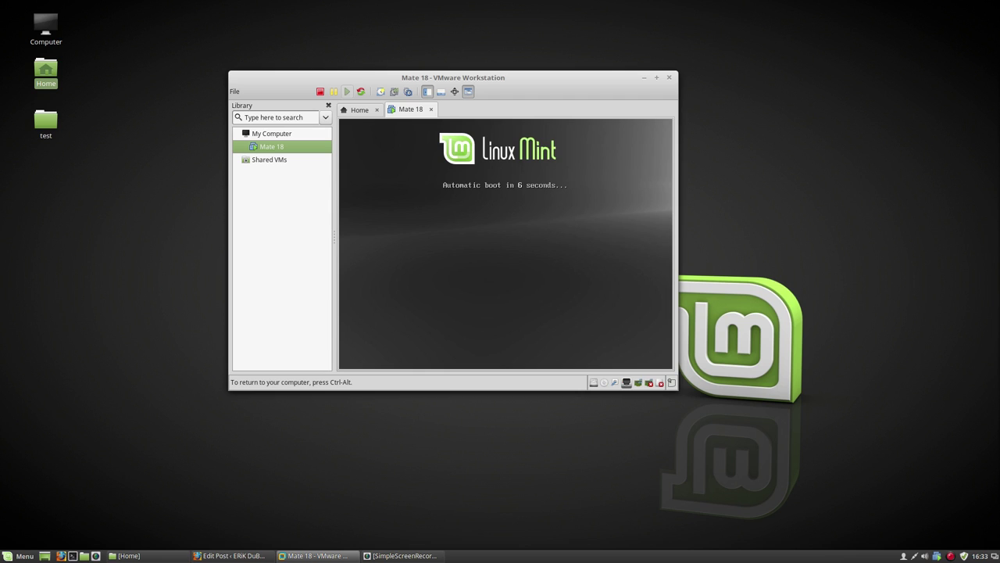
pyautogui.press('Escape')
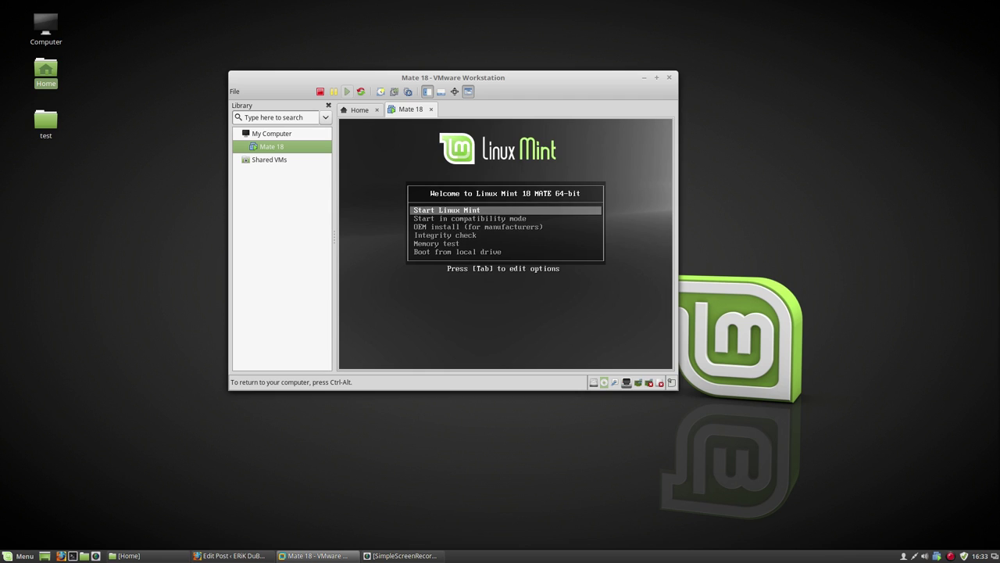
pyautogui.press('Return')
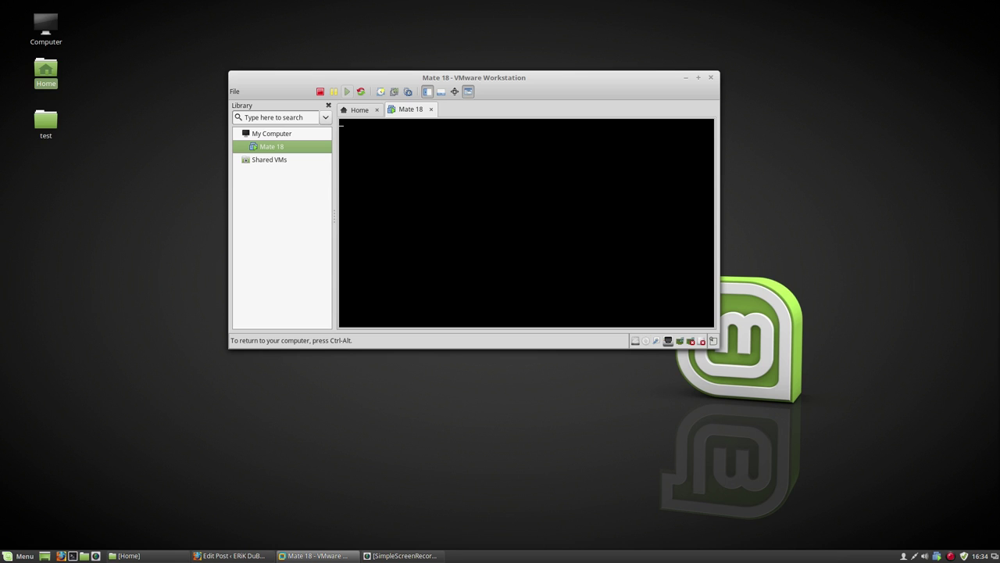
pyautogui.hotkey('ctrl', 'alt')
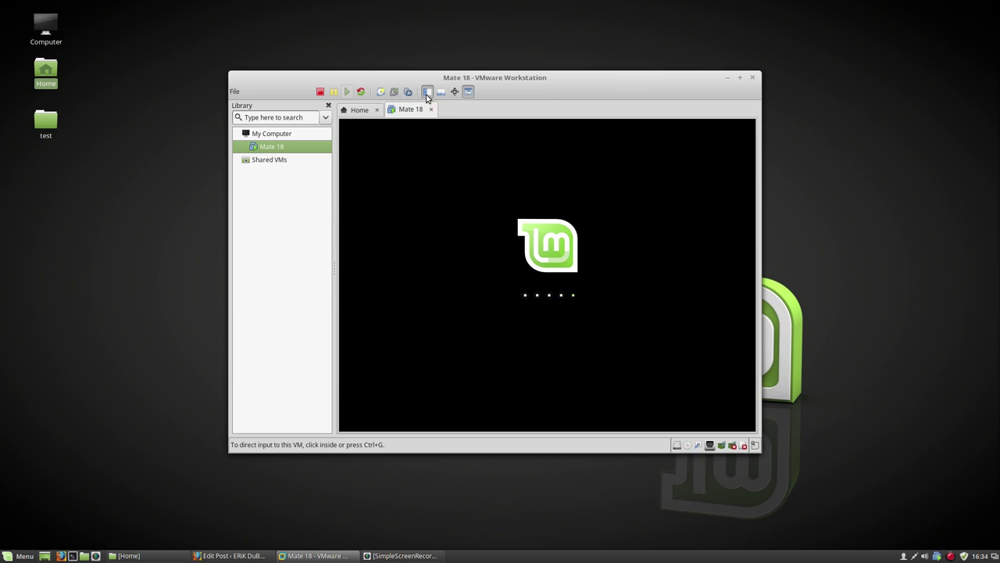
# Step: Hide the library pane and thumbnail bar, then launch Install Linux Mint from the guest desktop
pyautogui.click(427, 92)
pyautogui.click(427, 92)
pyautogui.click(427, 93)
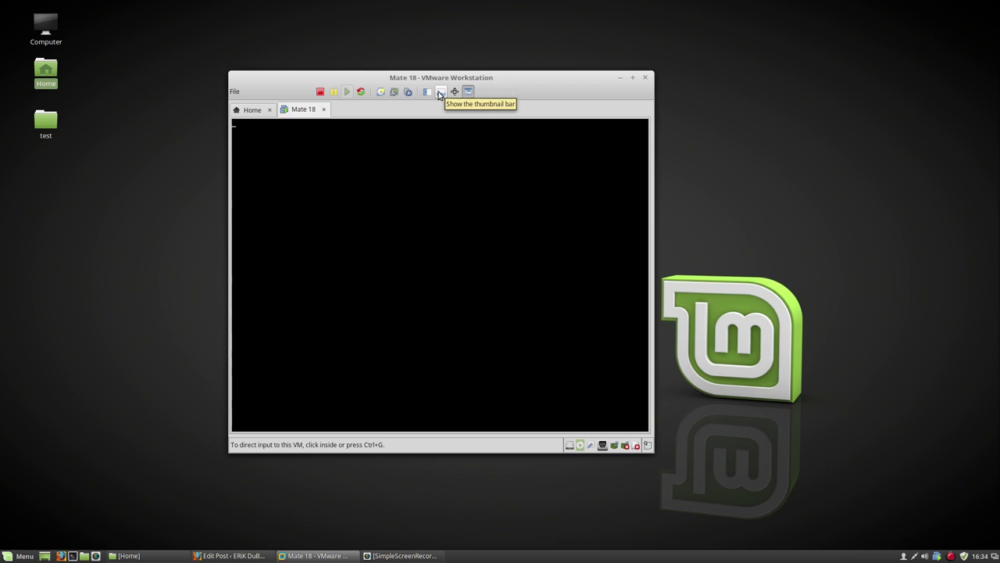
pyautogui.click(440, 92)
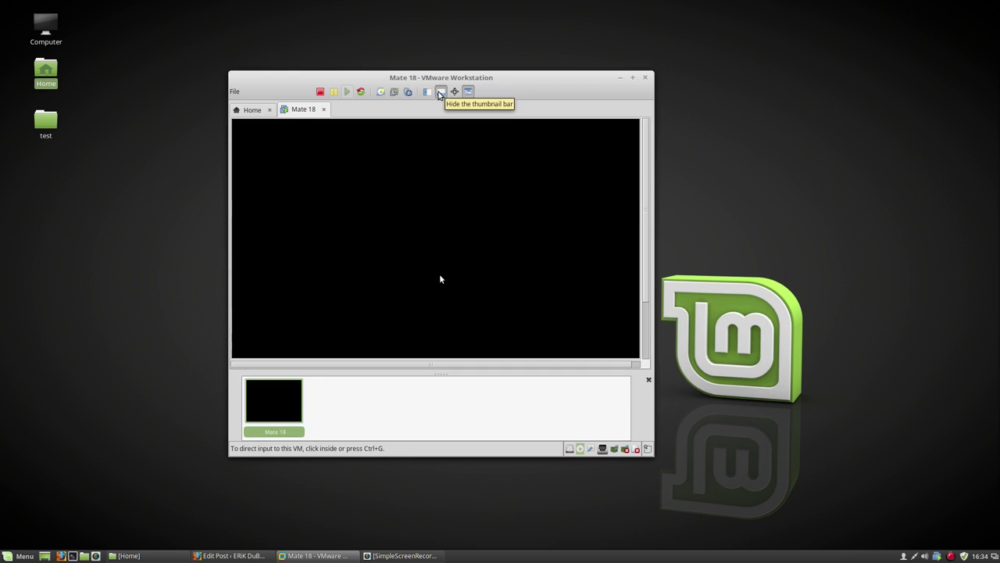
pyautogui.click(440, 92)
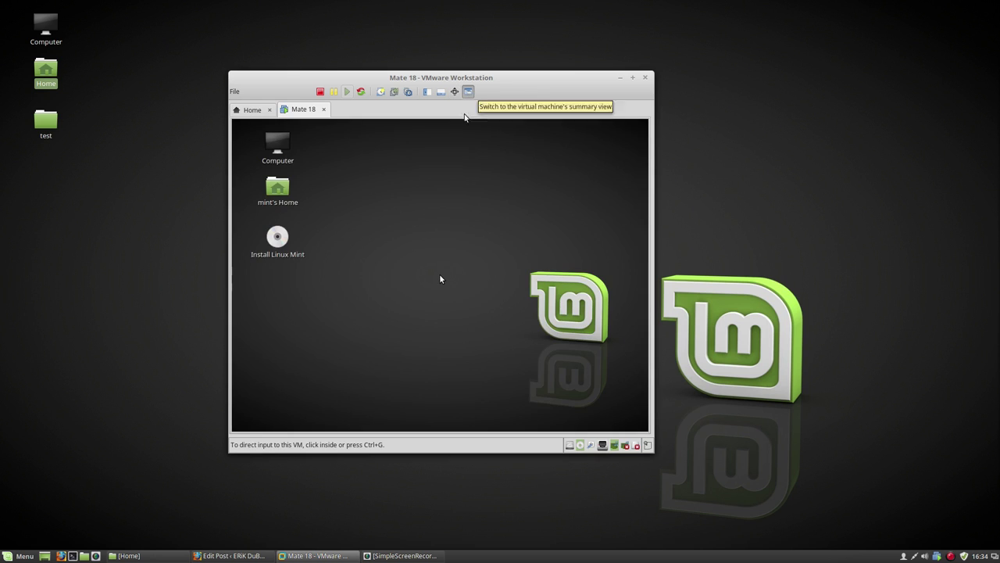
pyautogui.click(286, 244)
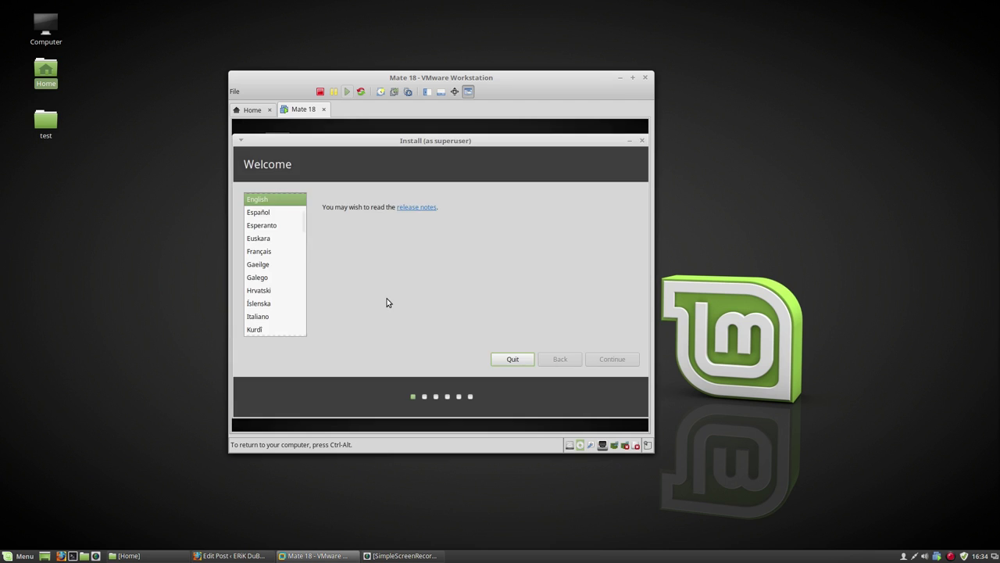
# Step: Install in English without third-party software, erasing the whole disk, with Brussels location and Belgian keyboard
pyautogui.click(609, 361)
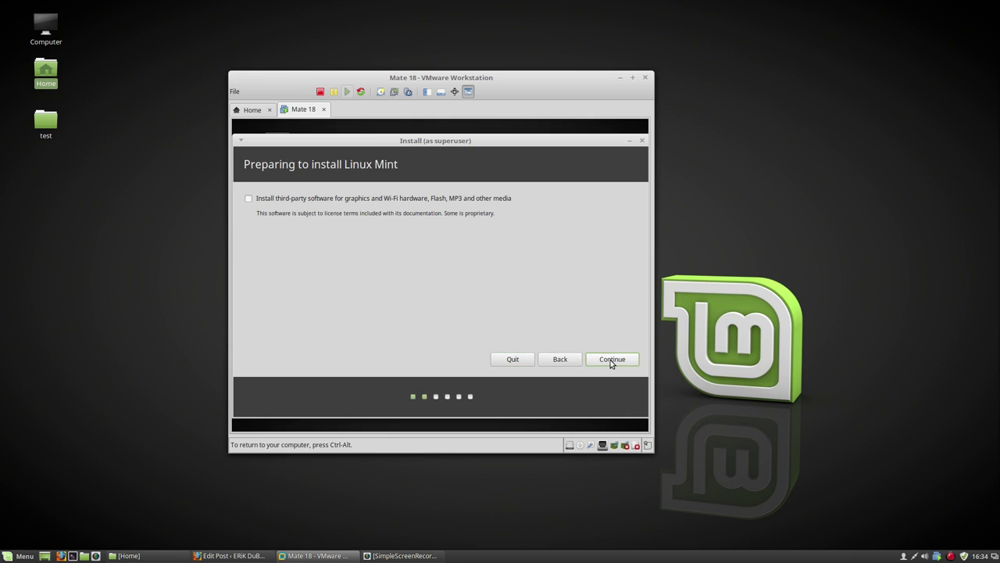
pyautogui.click(610, 360)
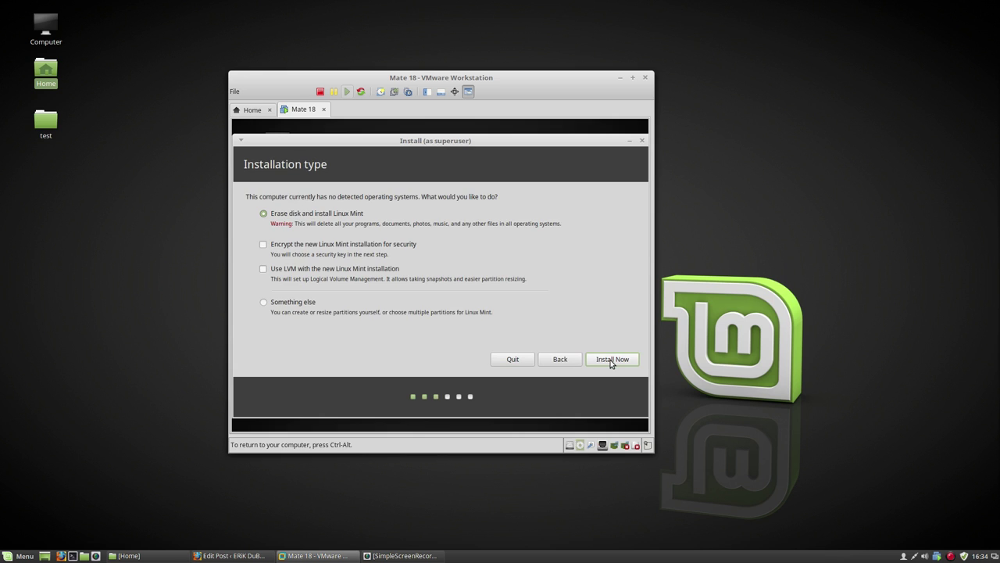
pyautogui.click(611, 360)
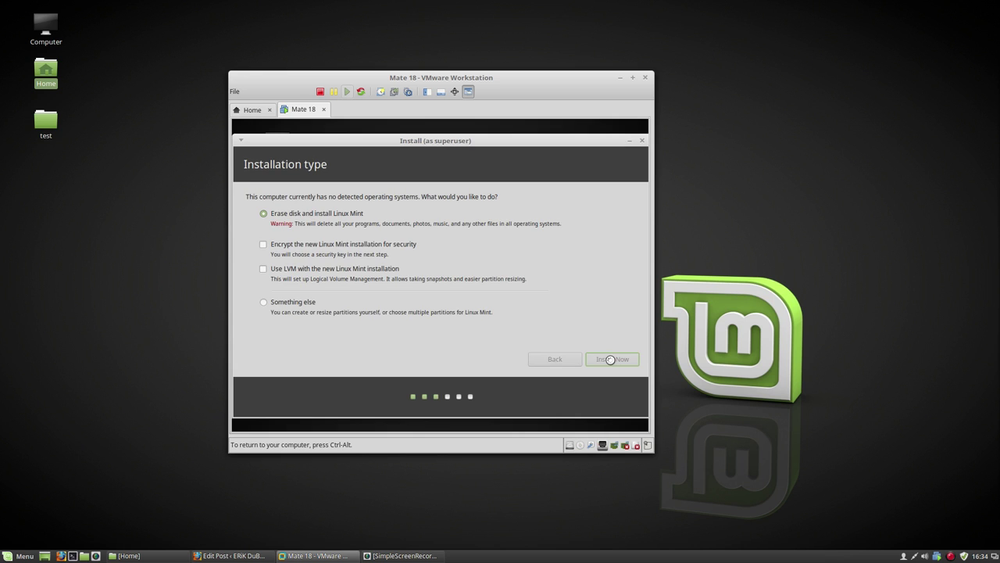
pyautogui.click(618, 331)
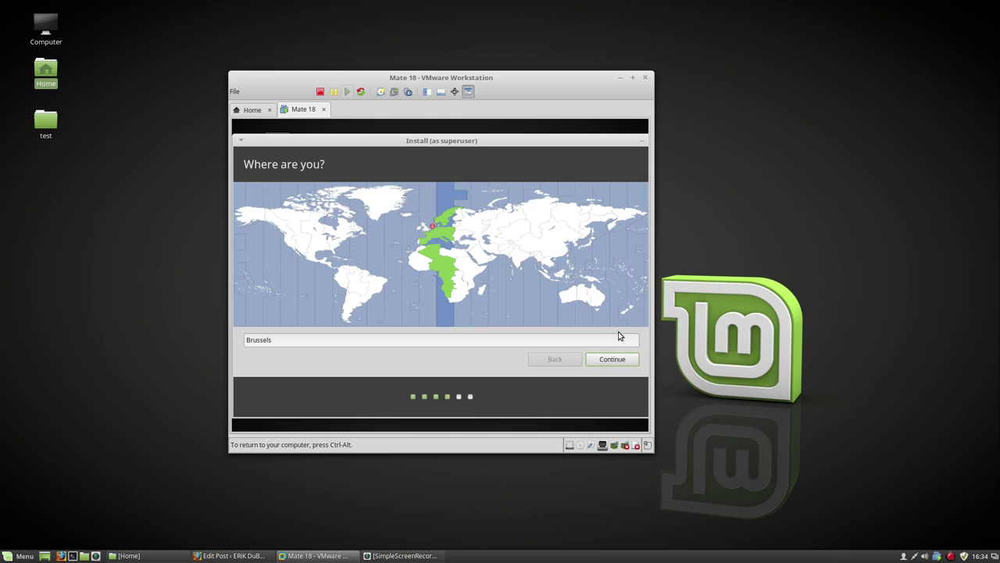
pyautogui.click(614, 361)
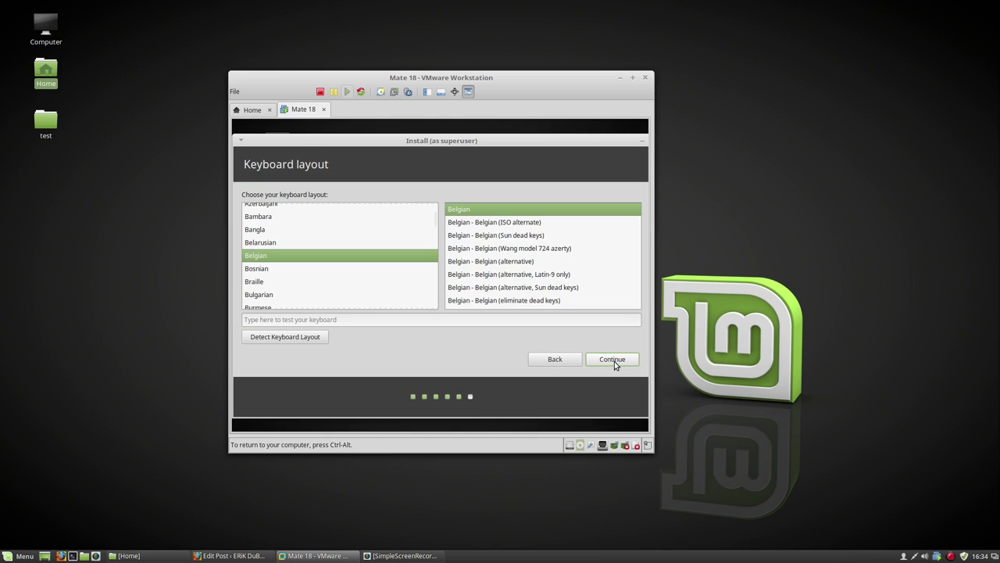
pyautogui.click(614, 361)
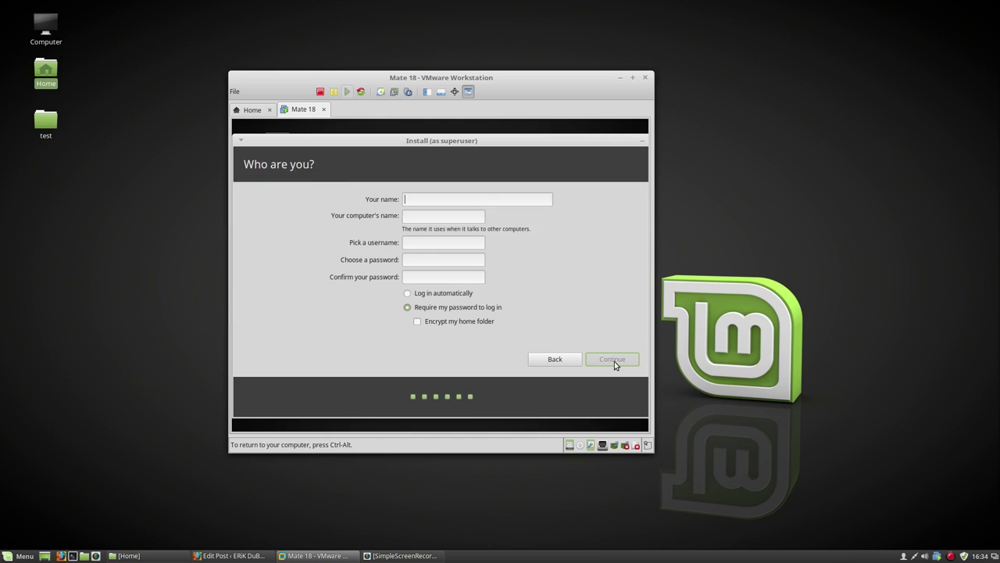
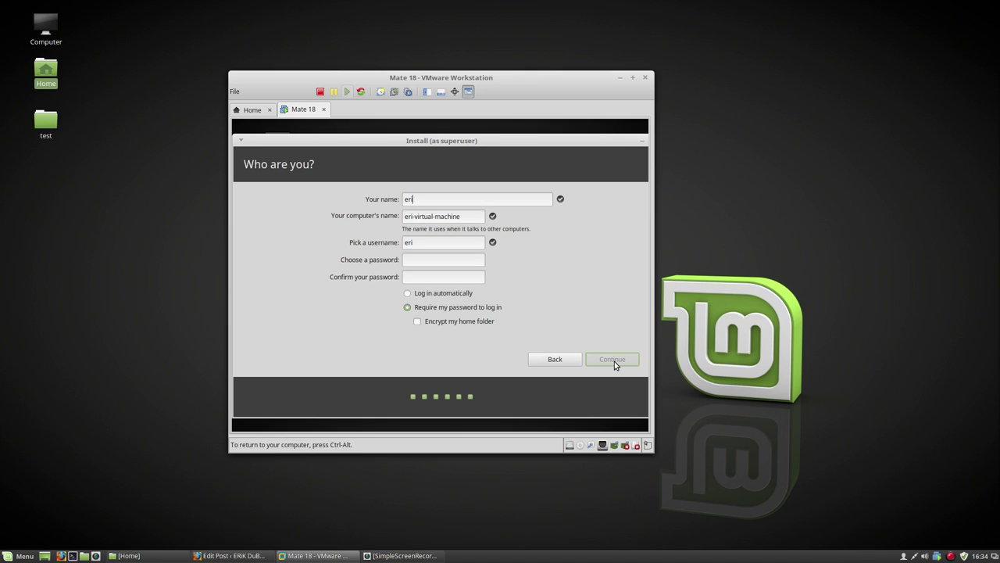
# Step: Enter the account name, username and password, enable automatic login, continue, and release input to the host
pyautogui.press('Tab')
pyautogui.press('Tab')
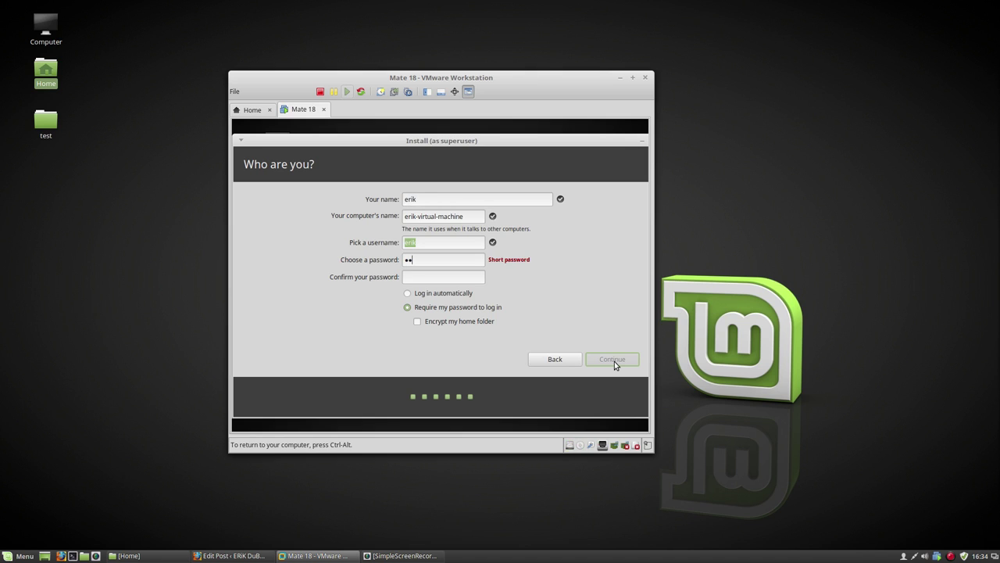
pyautogui.press('Tab')
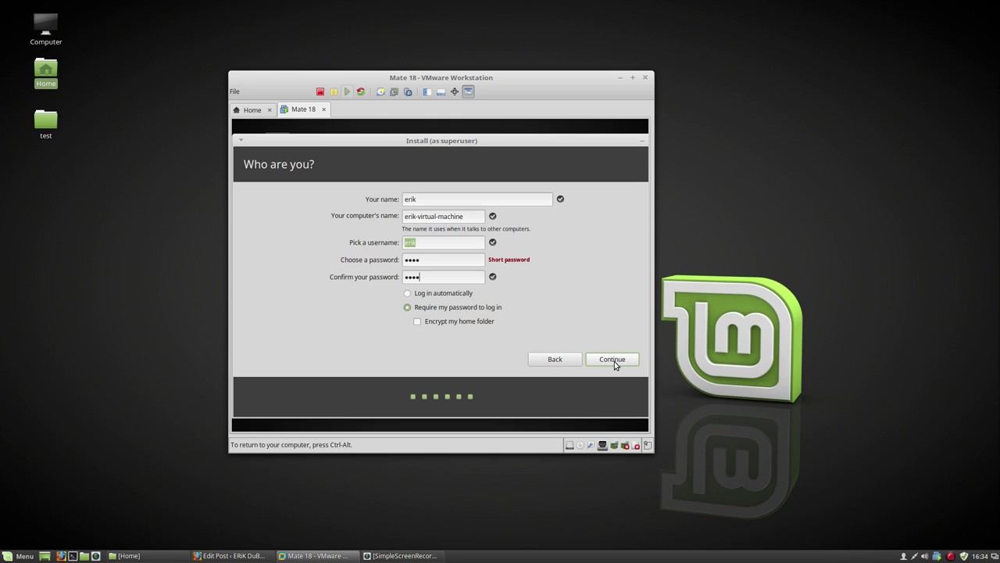
pyautogui.click(455, 293)
pyautogui.click(600, 360)
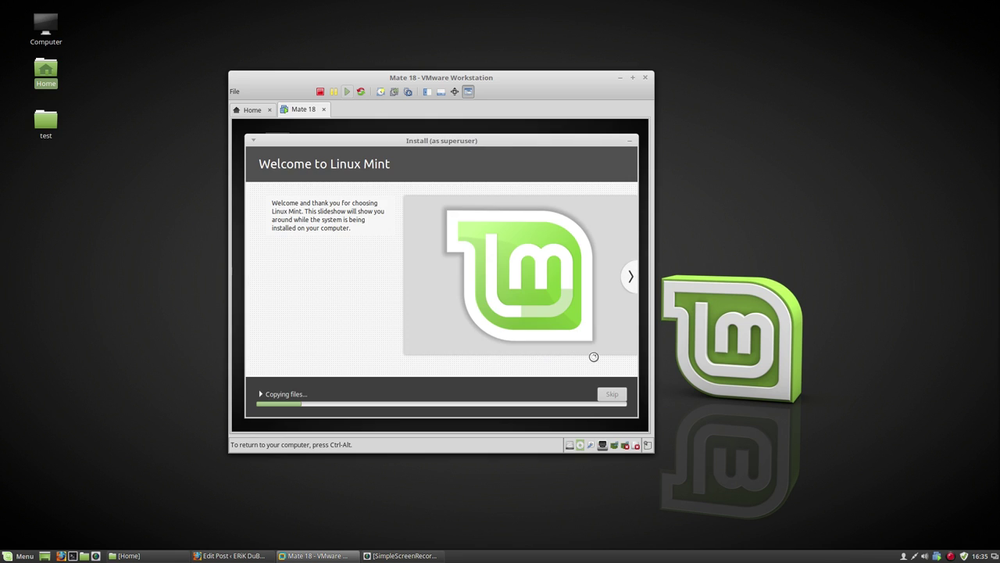
pyautogui.hotkey('ctrl', 'alt')
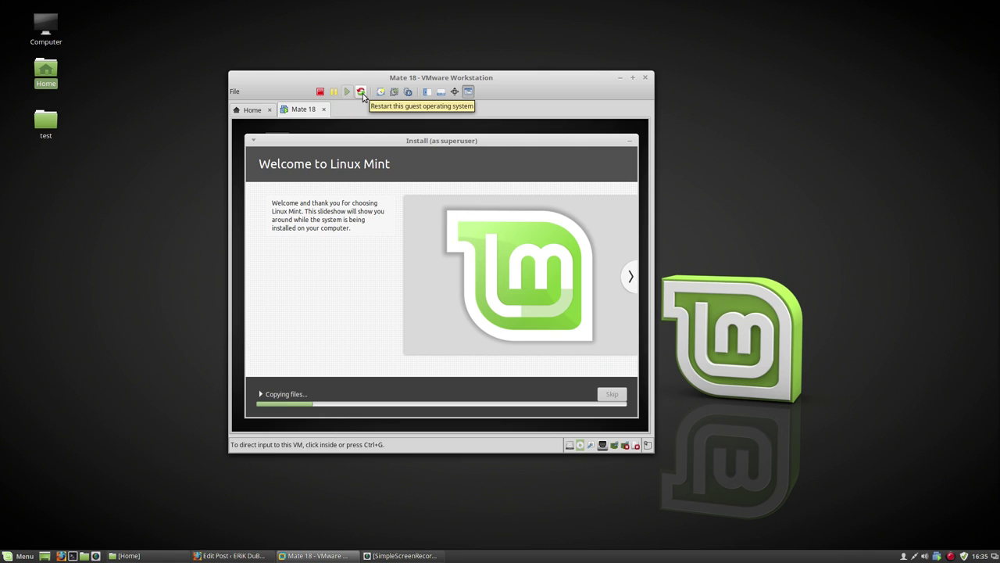
# Step: Switch to the Home tab and read version 12.5.1 build-4542065 in the About VMware Workstation dialog
pyautogui.click(254, 111)
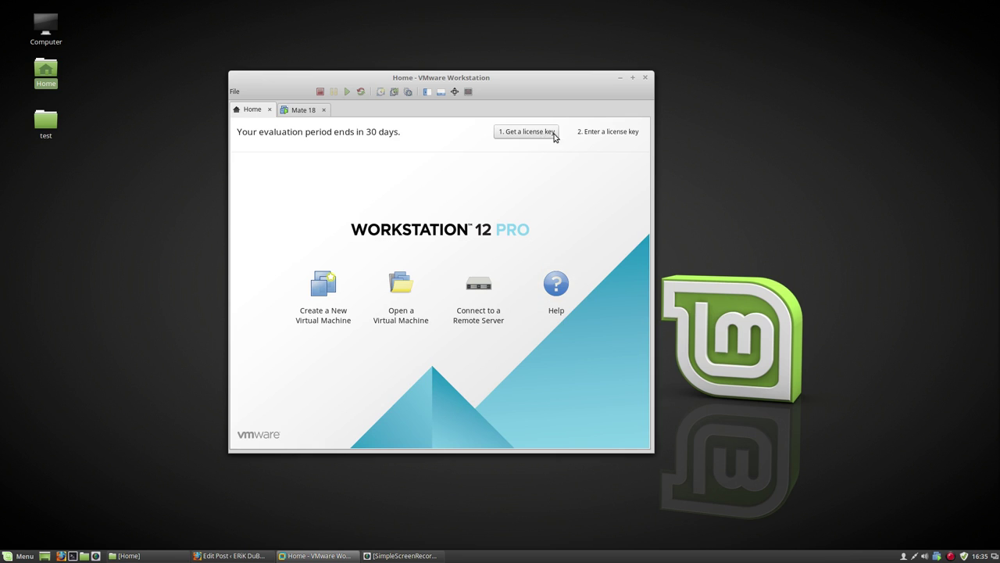
pyautogui.click(235, 91)
pyautogui.click(234, 91)
pyautogui.click(235, 91)
pyautogui.moveTo(248, 96)
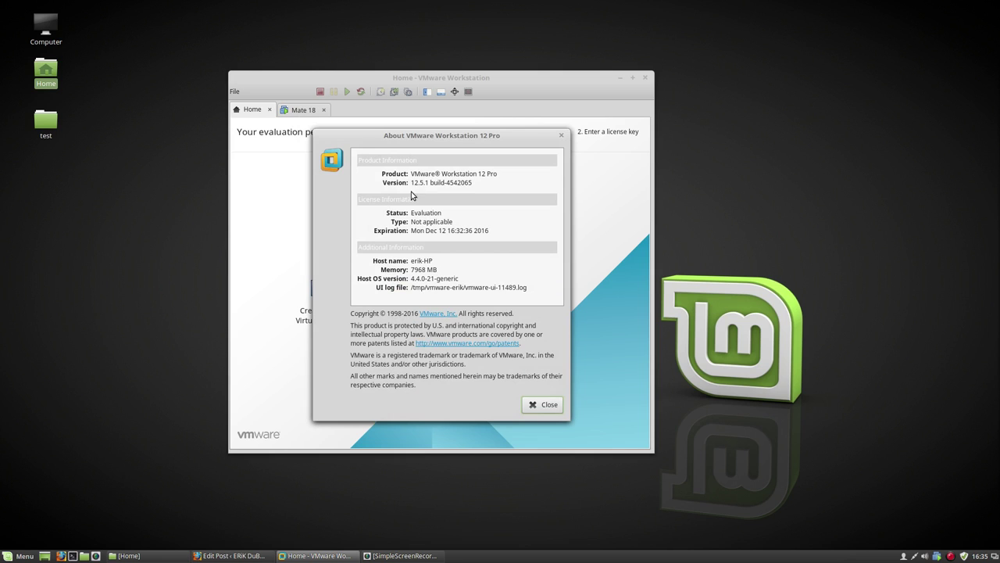
pyautogui.moveTo(411, 183); pyautogui.dragTo(488, 185)
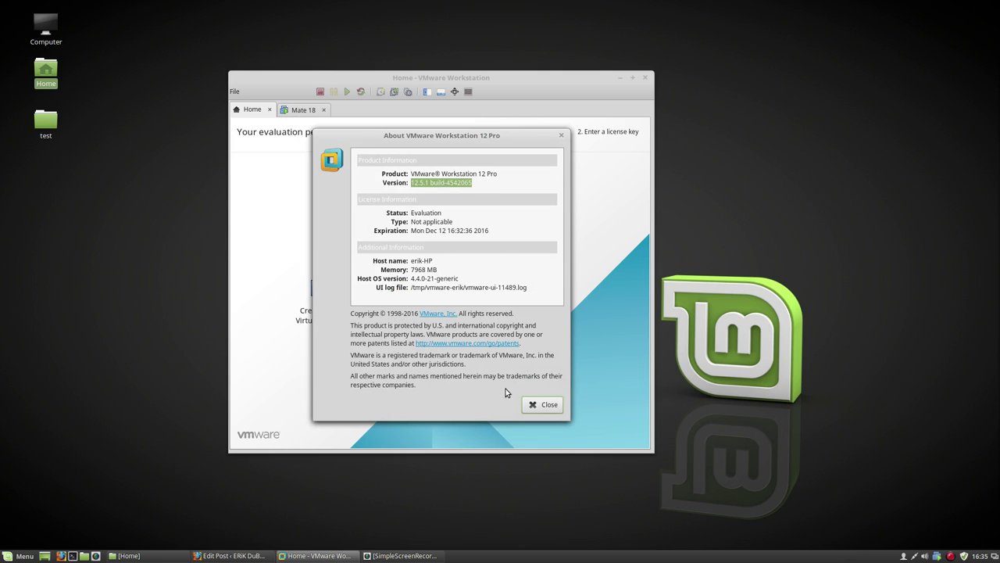
pyautogui.click(532, 406)
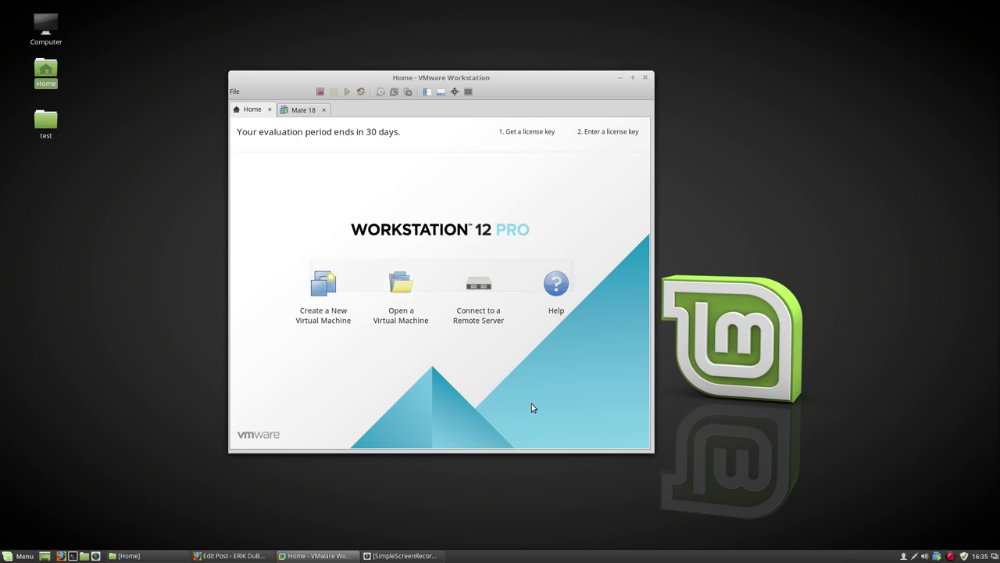
pyautogui.click(251, 92)
pyautogui.click(258, 158)
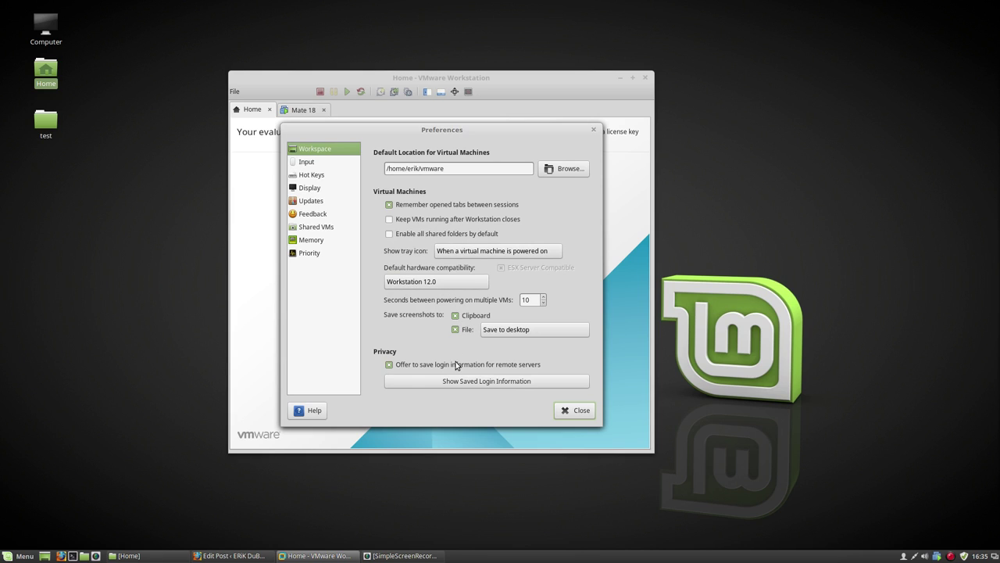
pyautogui.click(294, 174)
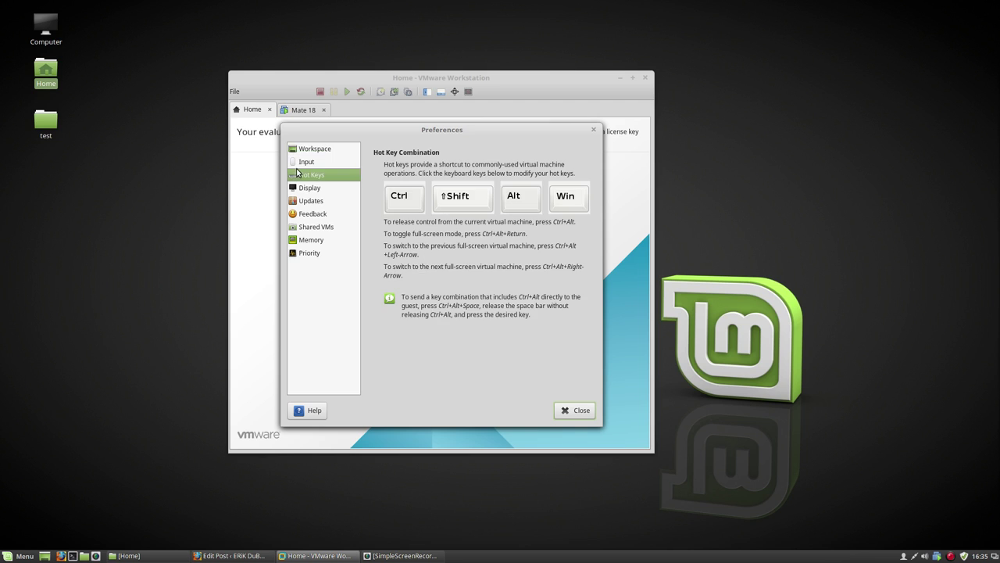
pyautogui.click(298, 165)
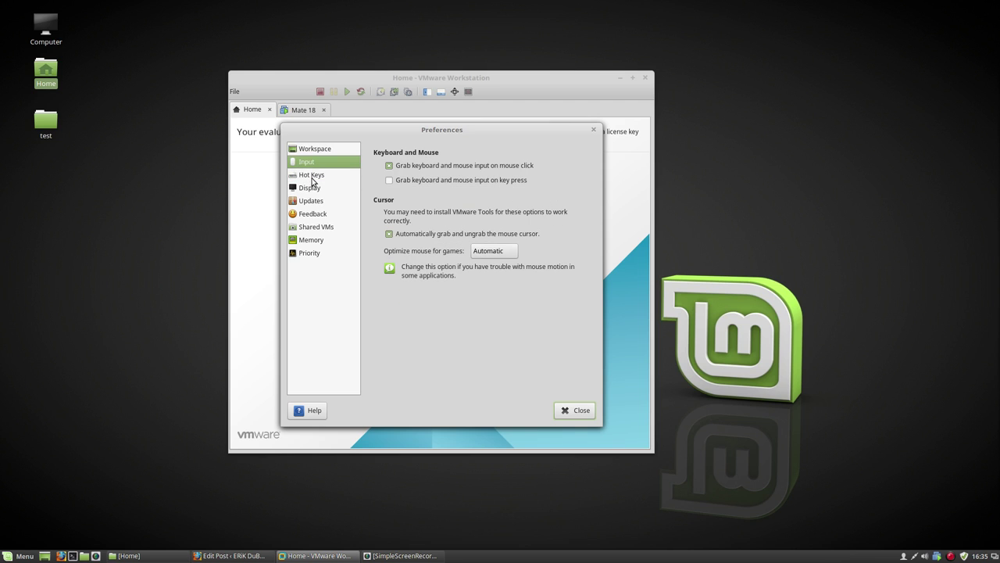
pyautogui.click(312, 176)
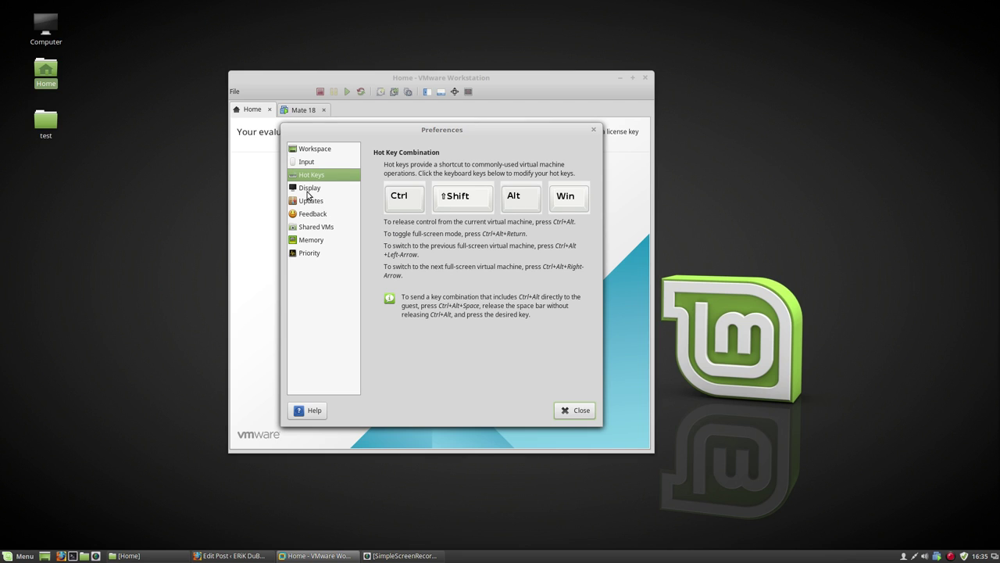
pyautogui.click(309, 189)
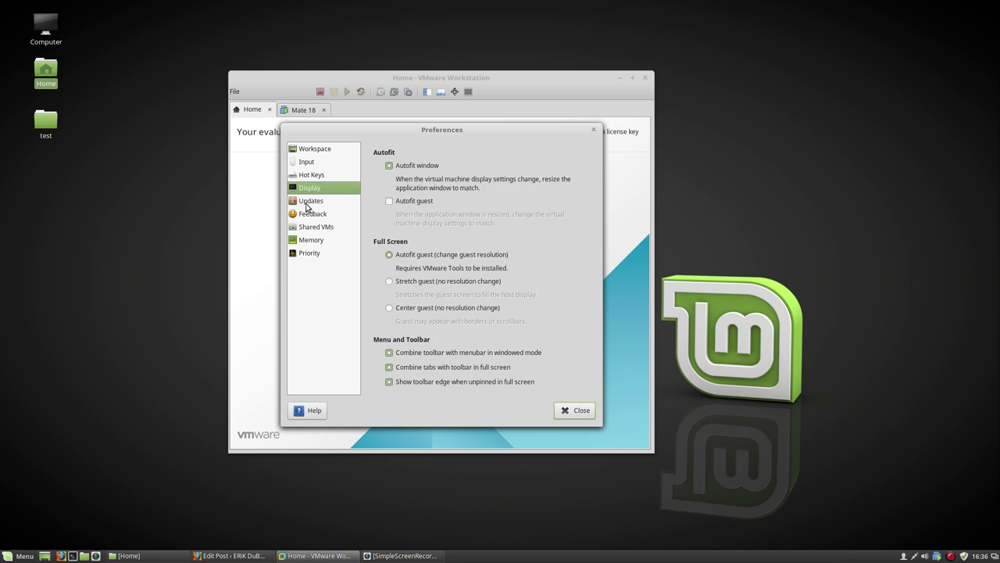
pyautogui.click(307, 204)
pyautogui.click(315, 218)
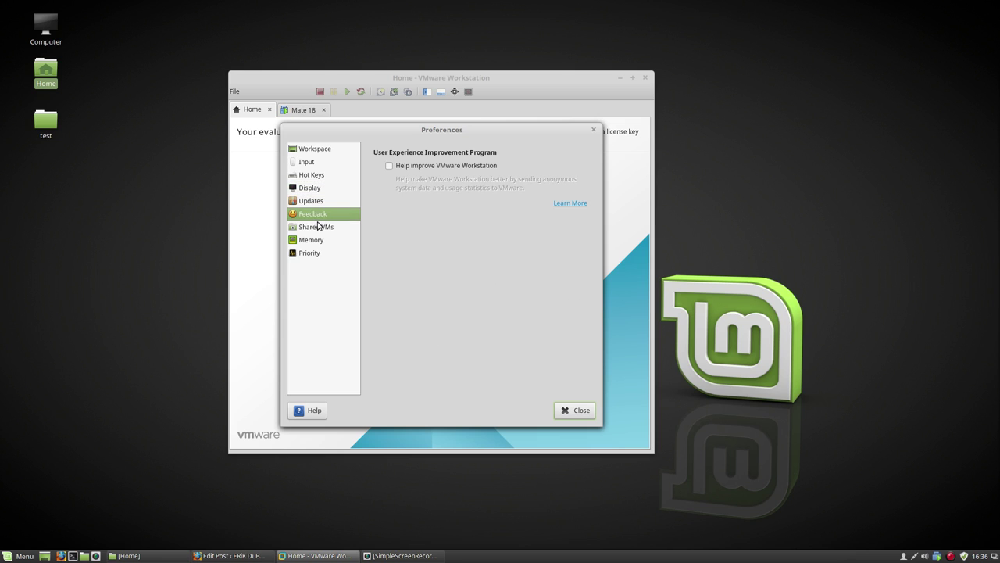
pyautogui.click(320, 227)
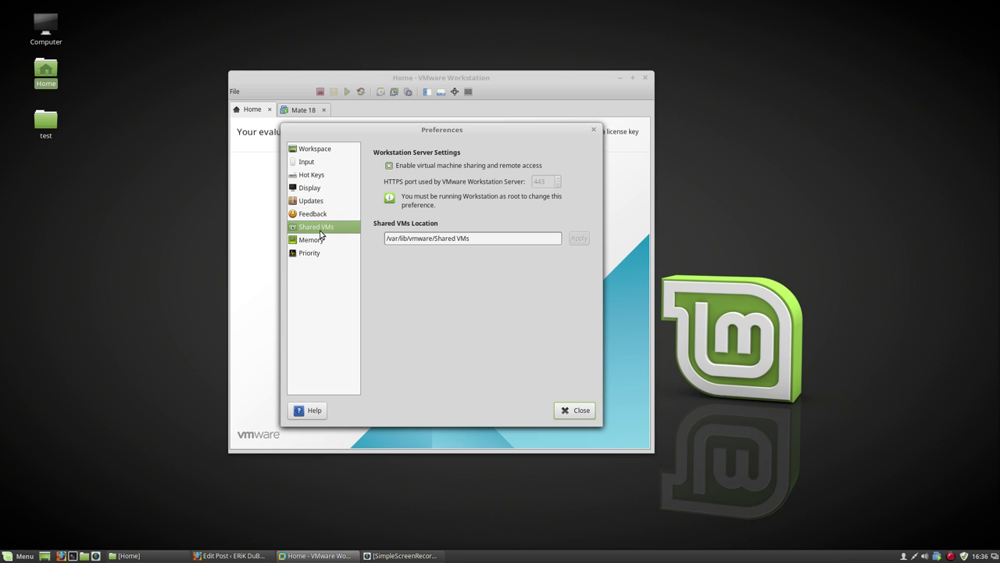
pyautogui.click(316, 240)
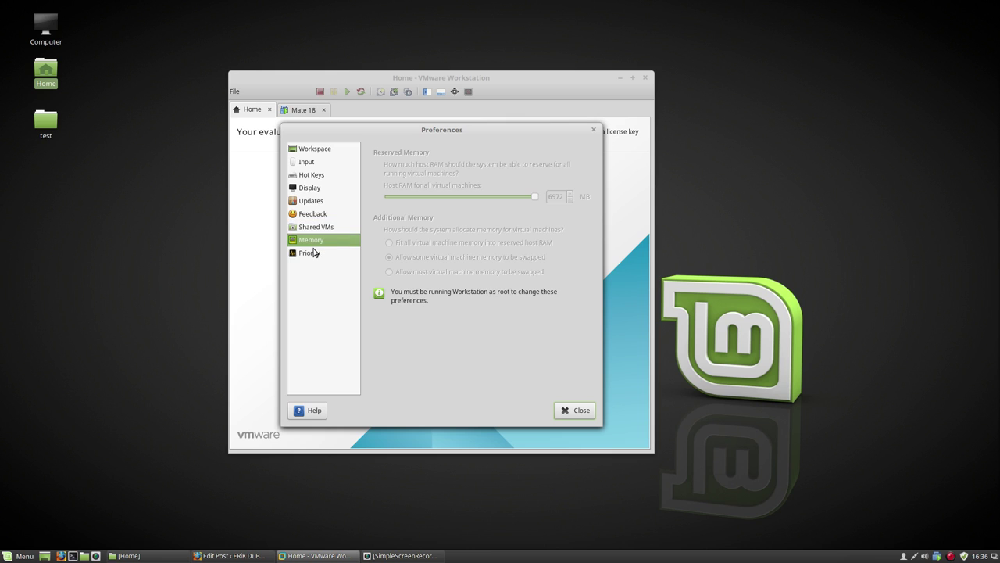
pyautogui.click(313, 253)
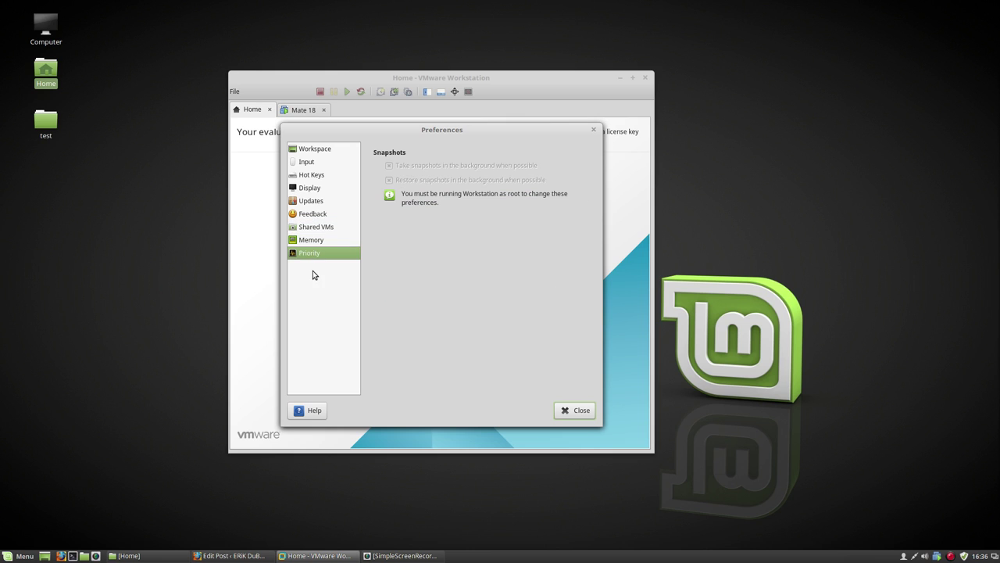
pyautogui.click(571, 410)
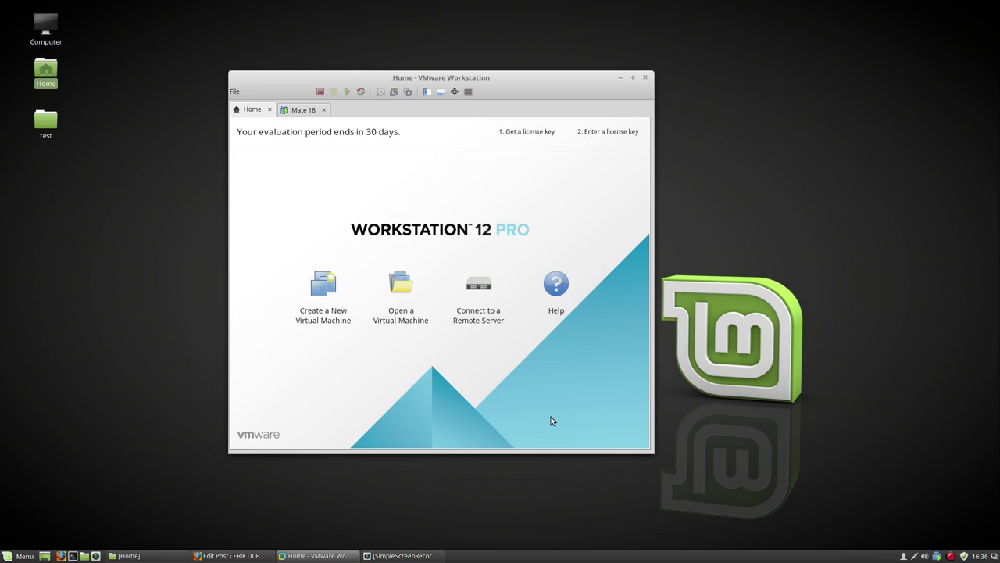
# Step: Restart Mate 18 from Installation Complete, pass the remove-medium prompt, and move the Workstation window left
pyautogui.click(304, 115)
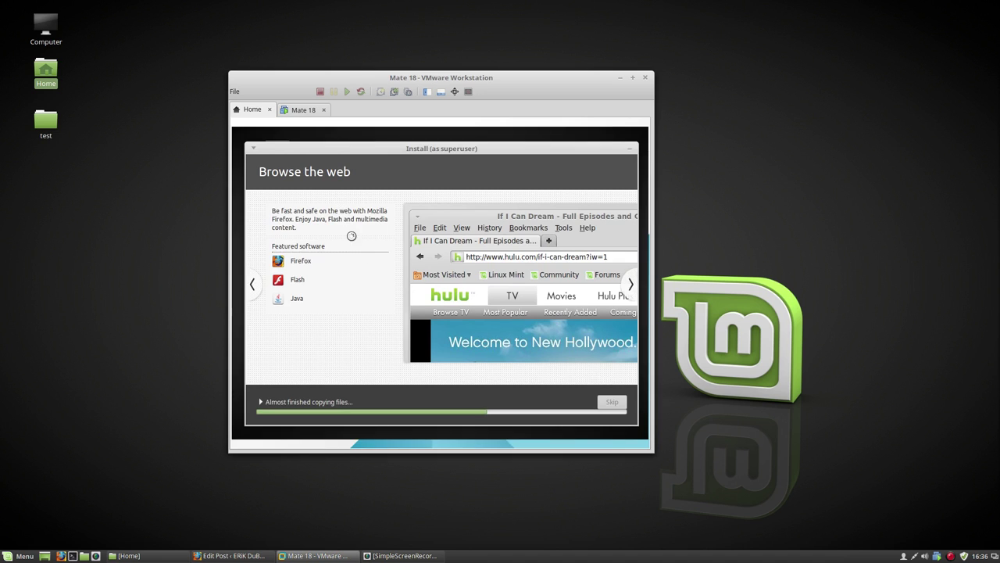
pyautogui.click(950, 556)
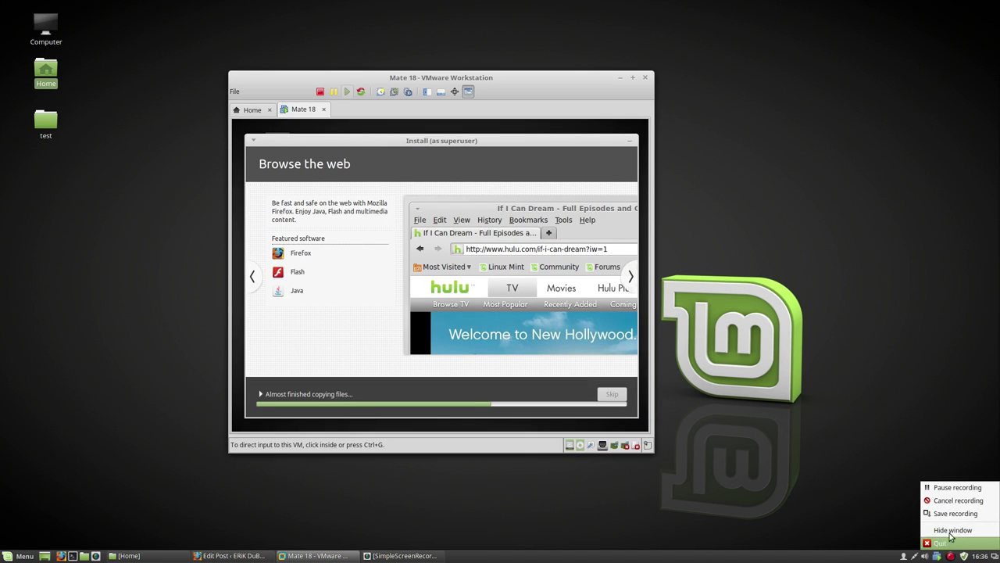
pyautogui.click(952, 488)
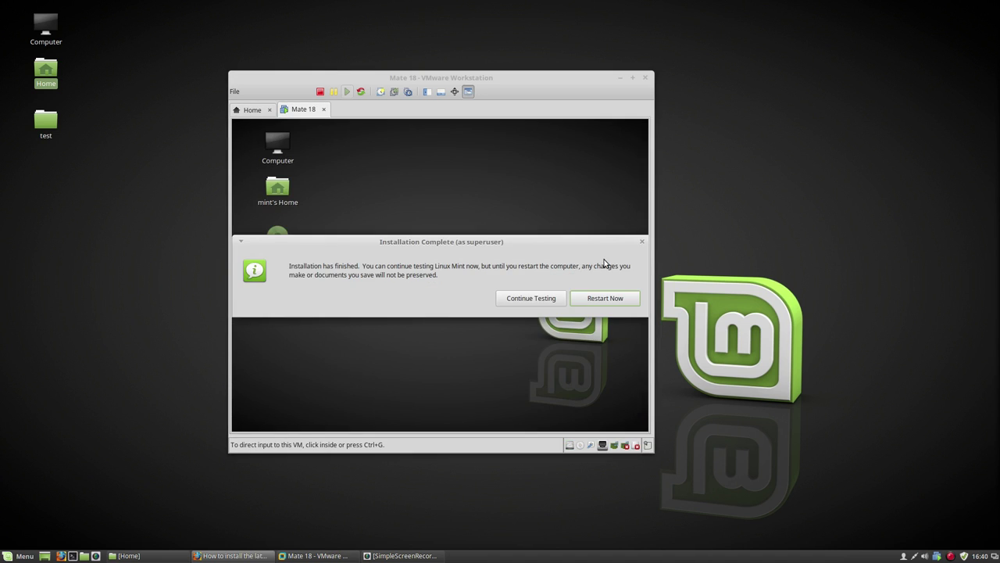
pyautogui.click(574, 237)
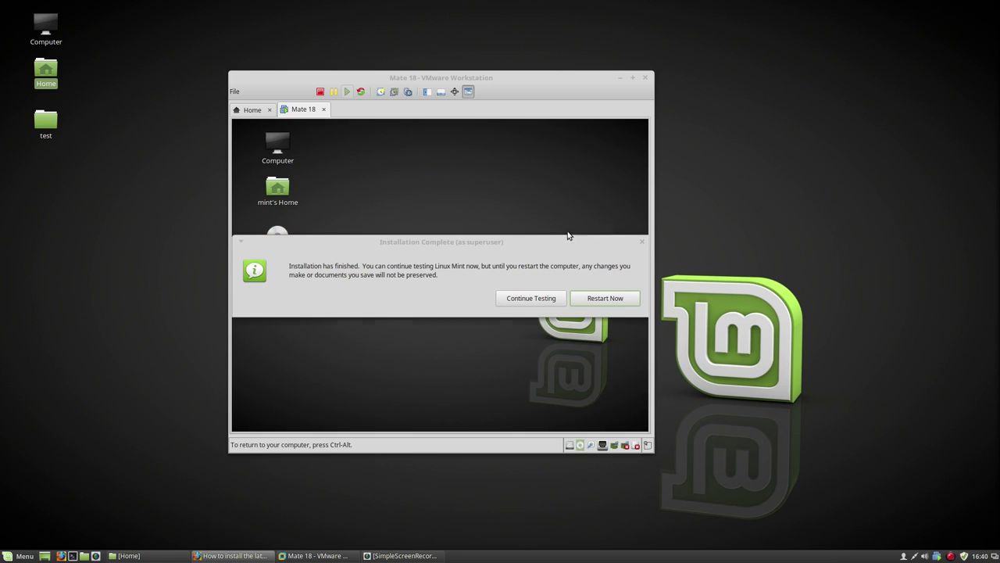
pyautogui.click(602, 299)
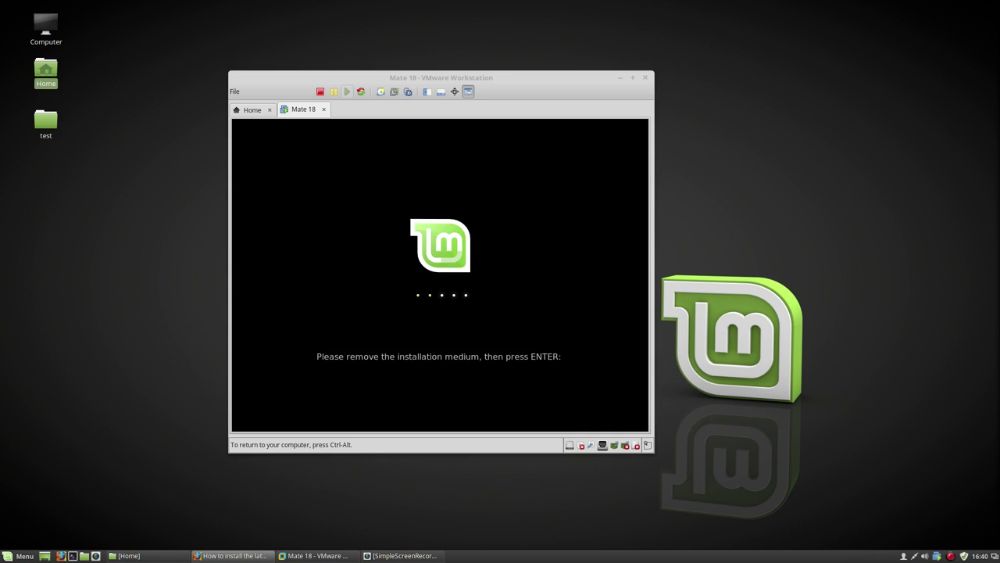
pyautogui.press('Return')
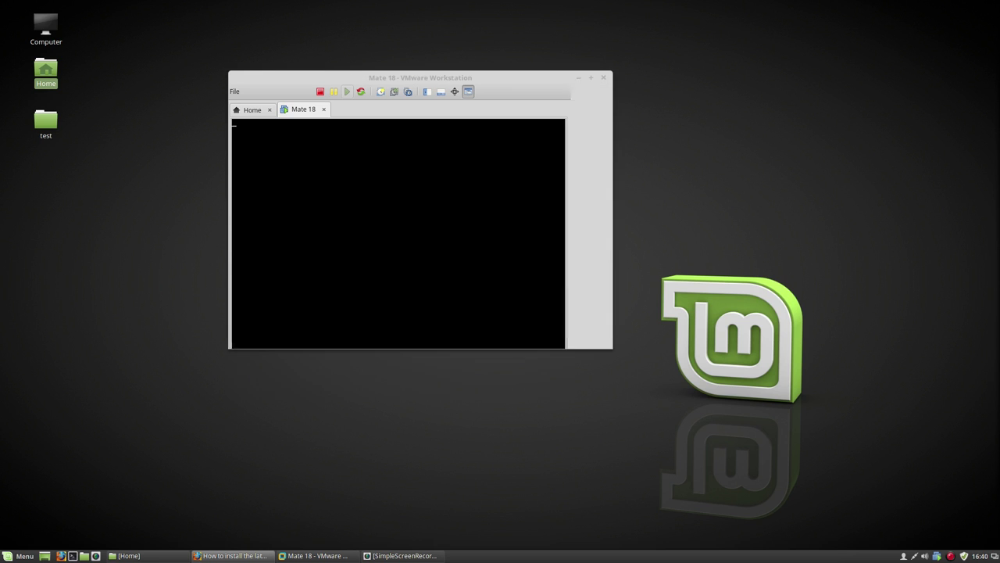
pyautogui.hotkey('ctrl', 'alt')
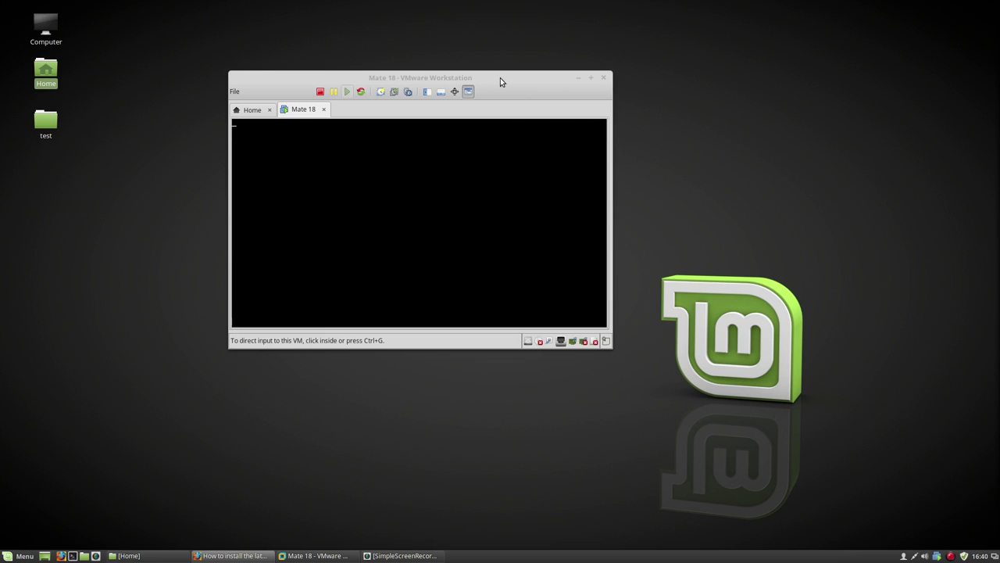
pyautogui.moveTo(502, 78); pyautogui.dragTo(552, 65)
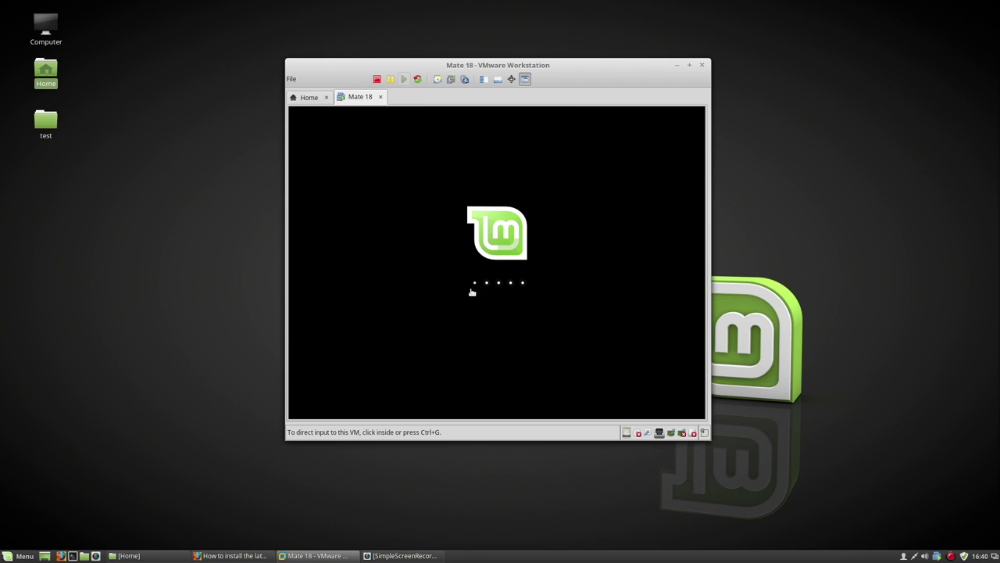
pyautogui.moveTo(558, 68); pyautogui.dragTo(406, 58)
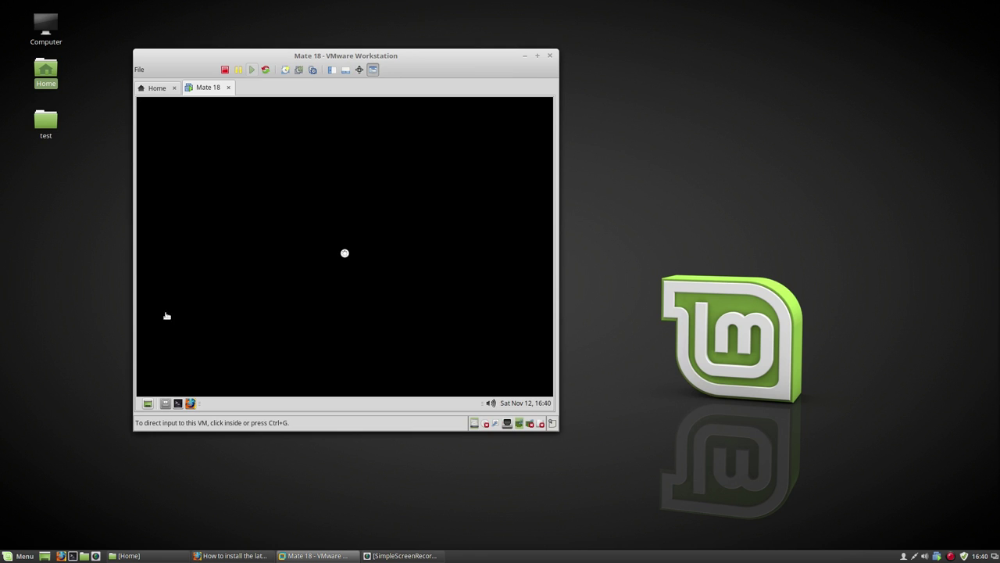
# Step: Close the Linux Mint Welcome Screen in the guest and open its MATE application menu
pyautogui.press('super')
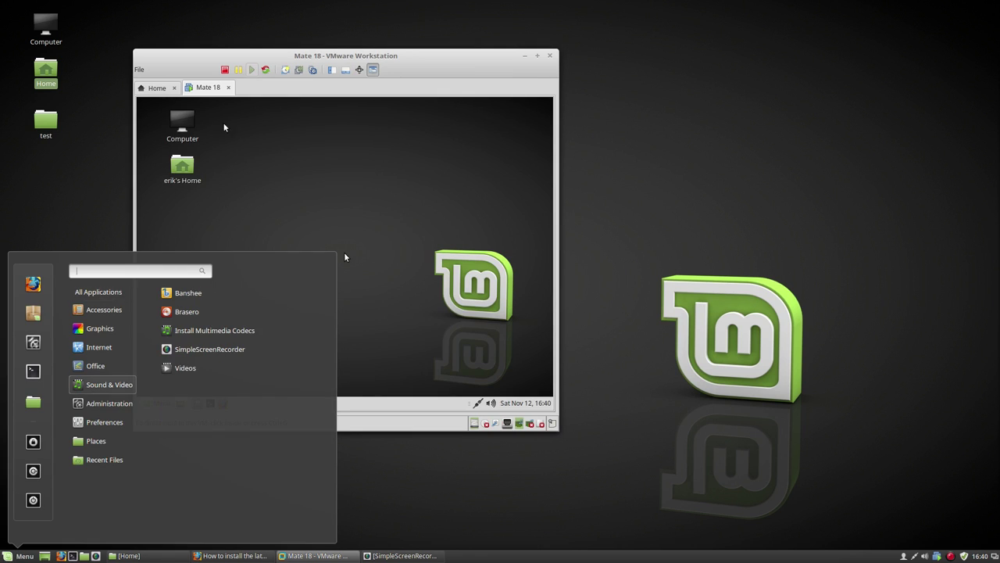
pyautogui.press('Escape')
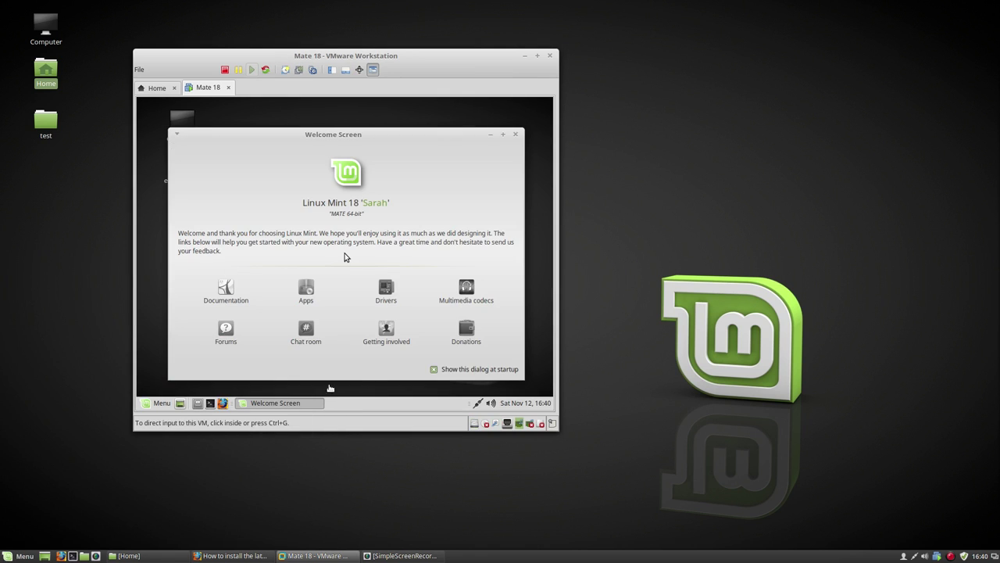
pyautogui.click(435, 366)
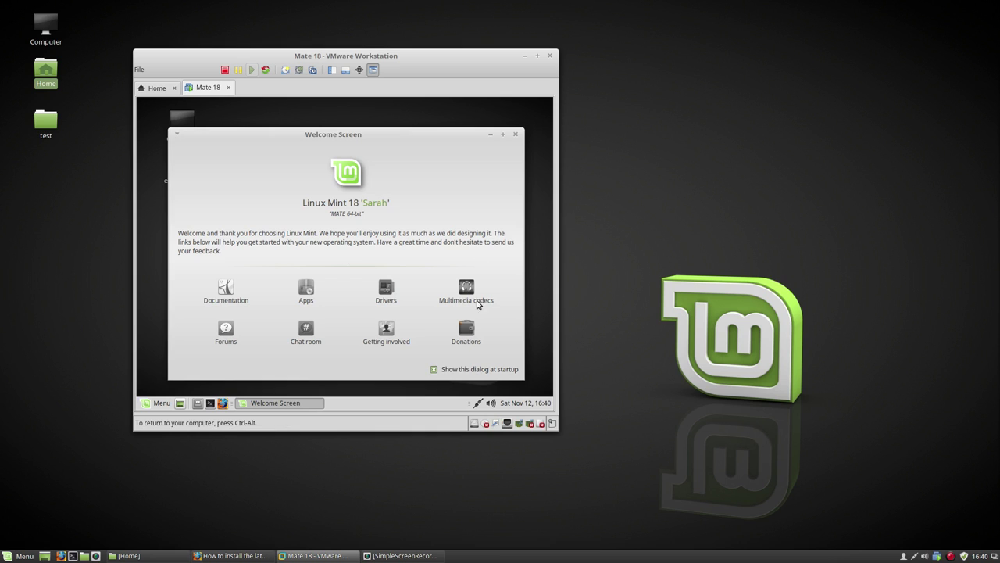
pyautogui.click(515, 133)
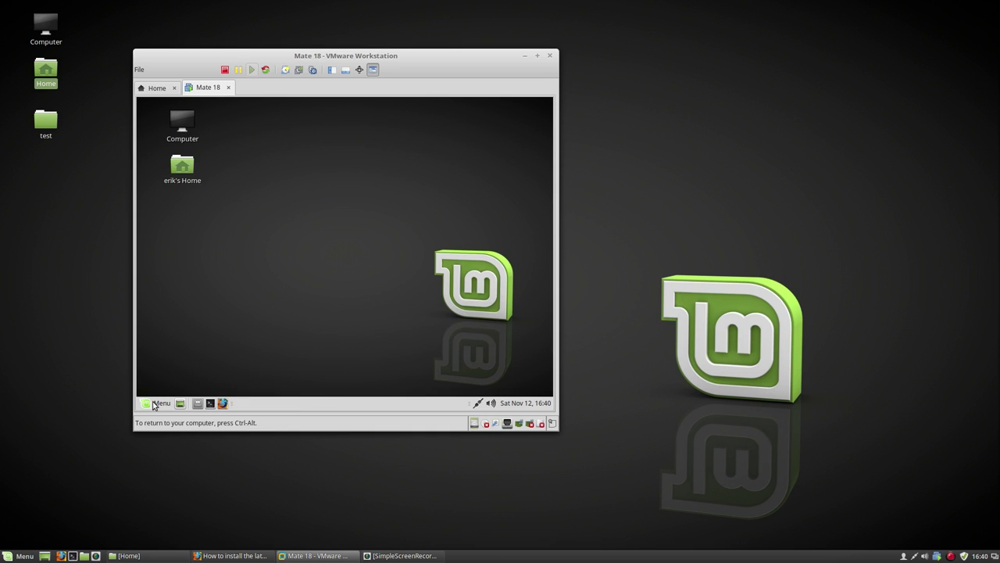
pyautogui.click(154, 403)
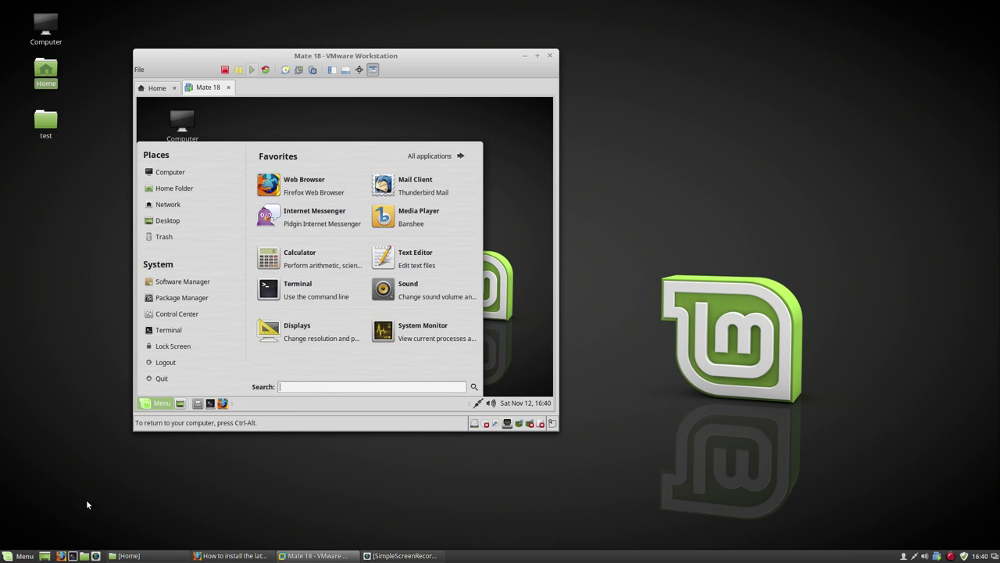
pyautogui.click(19, 555)
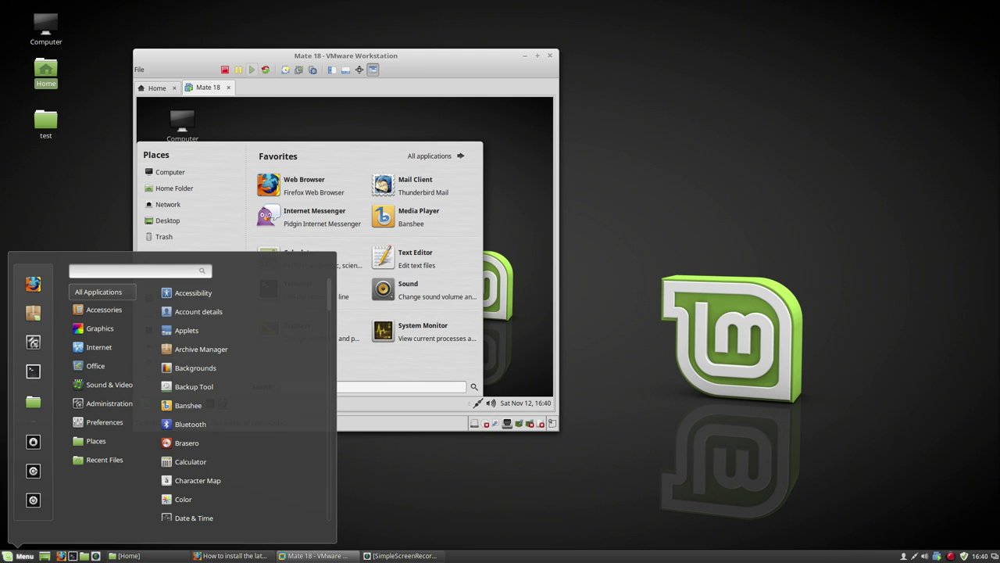
pyautogui.click(954, 558)
pyautogui.rightClick(954, 558)
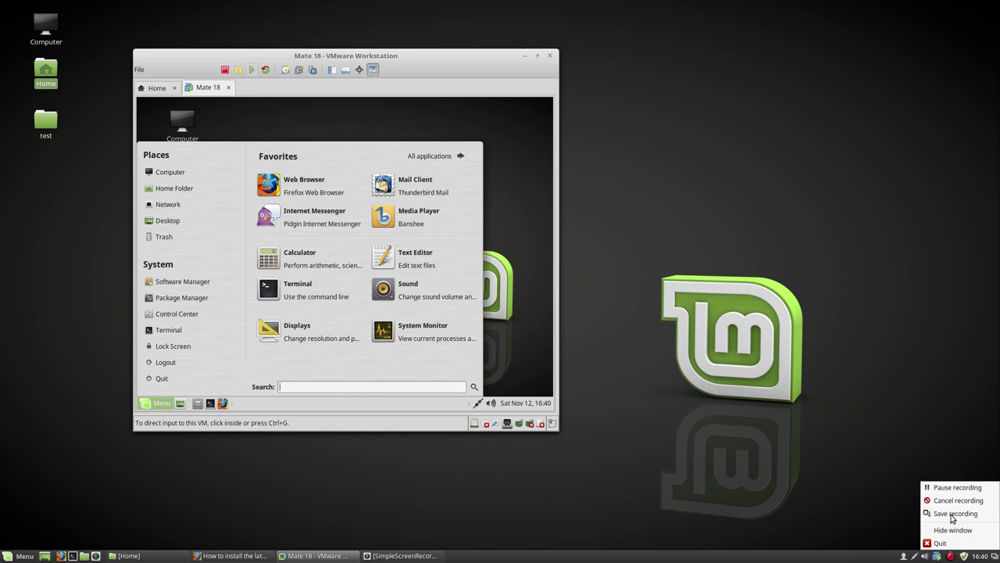